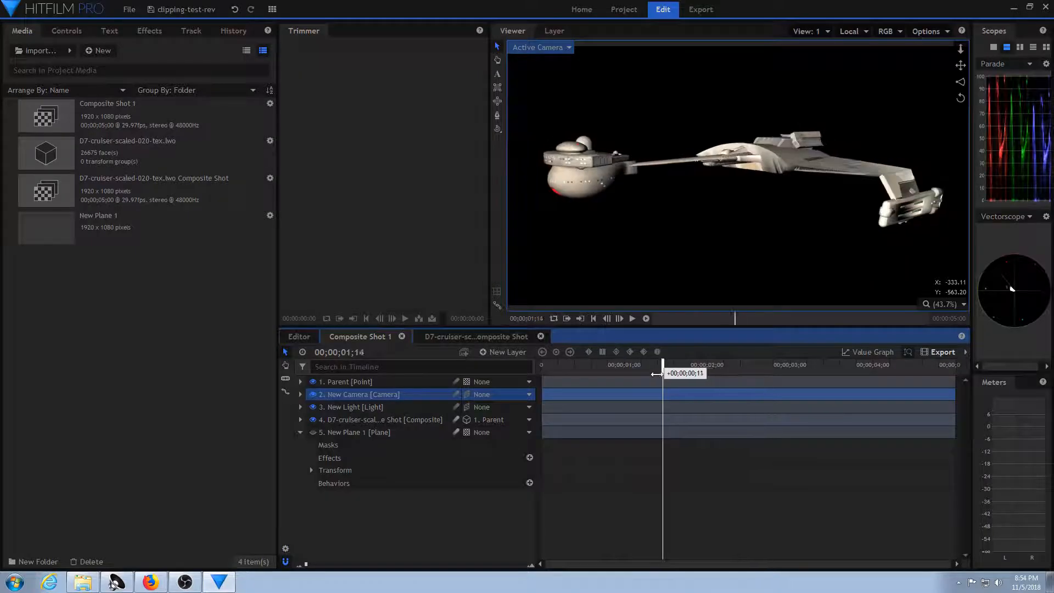
Compare Composite Shot 1 with the nested D7 cruiser composite shot, scrubbing the timeline to examine the ship.
{"action": "mouse_move", "coordinate": [661, 374]}
{"action": "left_mouse_down"}
{"action": "mouse_move", "coordinate": [640, 373]}
{"action": "mouse_move", "coordinate": [679, 373]}
{"action": "mouse_move", "coordinate": [665, 374]}
{"action": "left_mouse_up"}
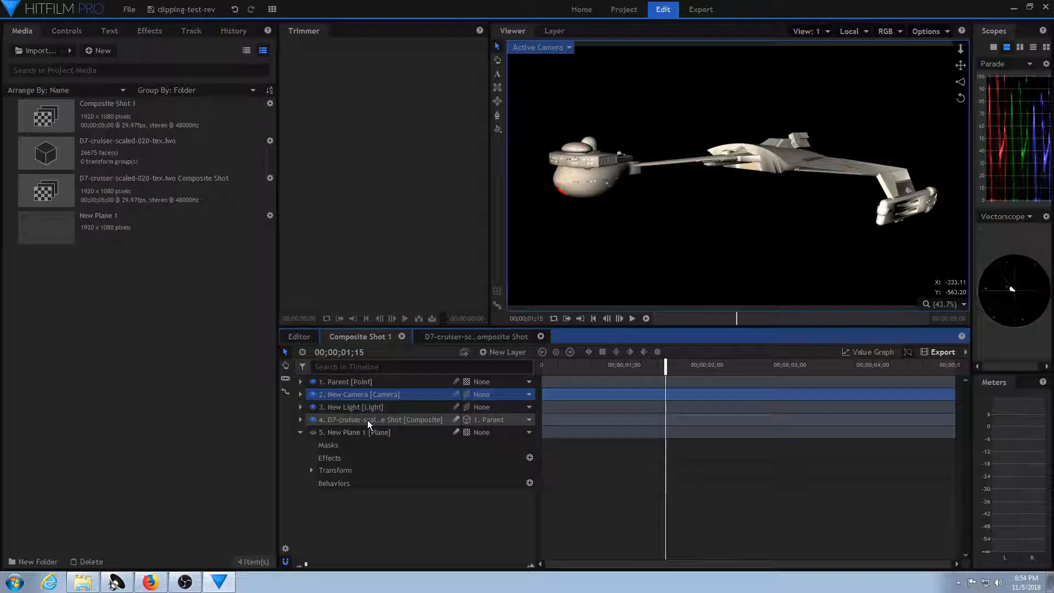
{"action": "left_click", "coordinate": [473, 337]}
{"action": "left_click_drag", "start_coordinate": [541, 365], "coordinate": [499, 367]}
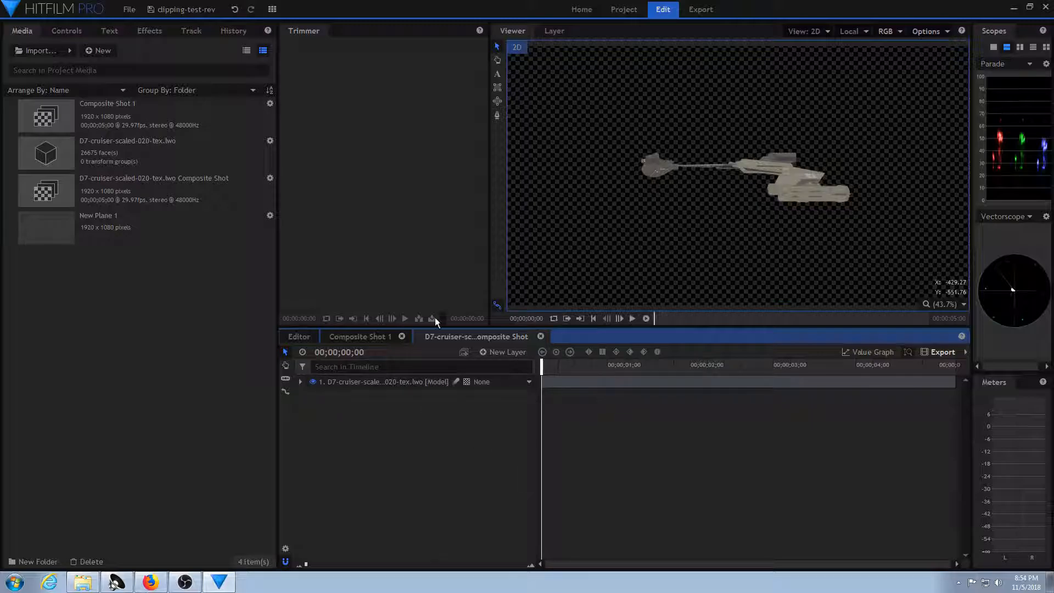
{"action": "left_click", "coordinate": [361, 337]}
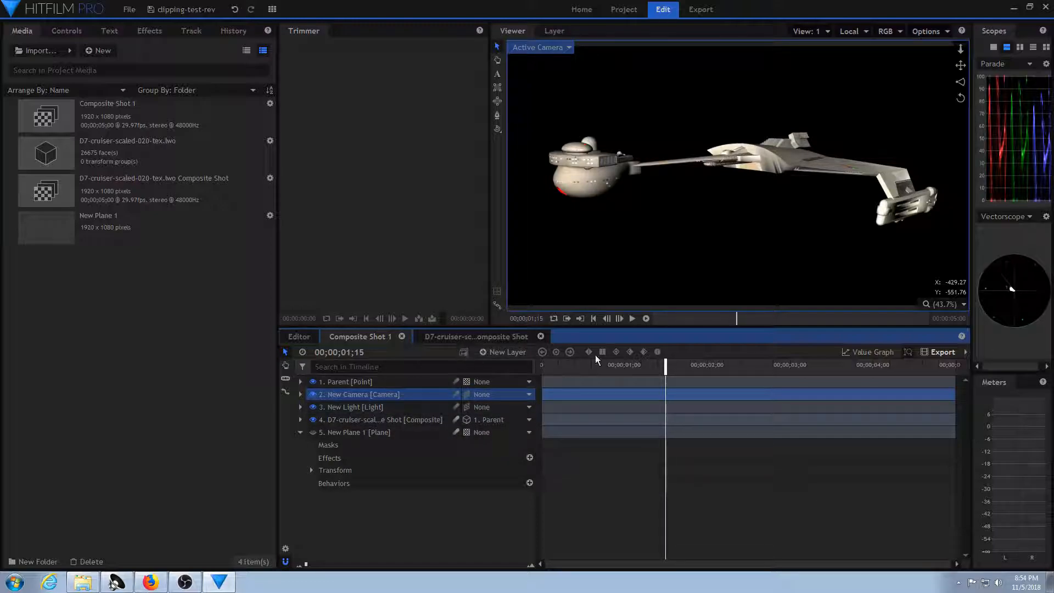
{"action": "mouse_move", "coordinate": [674, 363]}
{"action": "left_mouse_down"}
{"action": "mouse_move", "coordinate": [631, 363]}
{"action": "mouse_move", "coordinate": [817, 363]}
{"action": "mouse_move", "coordinate": [621, 367]}
{"action": "mouse_move", "coordinate": [878, 359]}
{"action": "mouse_move", "coordinate": [590, 357]}
{"action": "mouse_move", "coordinate": [612, 345]}
{"action": "mouse_move", "coordinate": [548, 360]}
{"action": "mouse_move", "coordinate": [708, 361]}
{"action": "mouse_move", "coordinate": [660, 366]}
{"action": "left_mouse_up"}
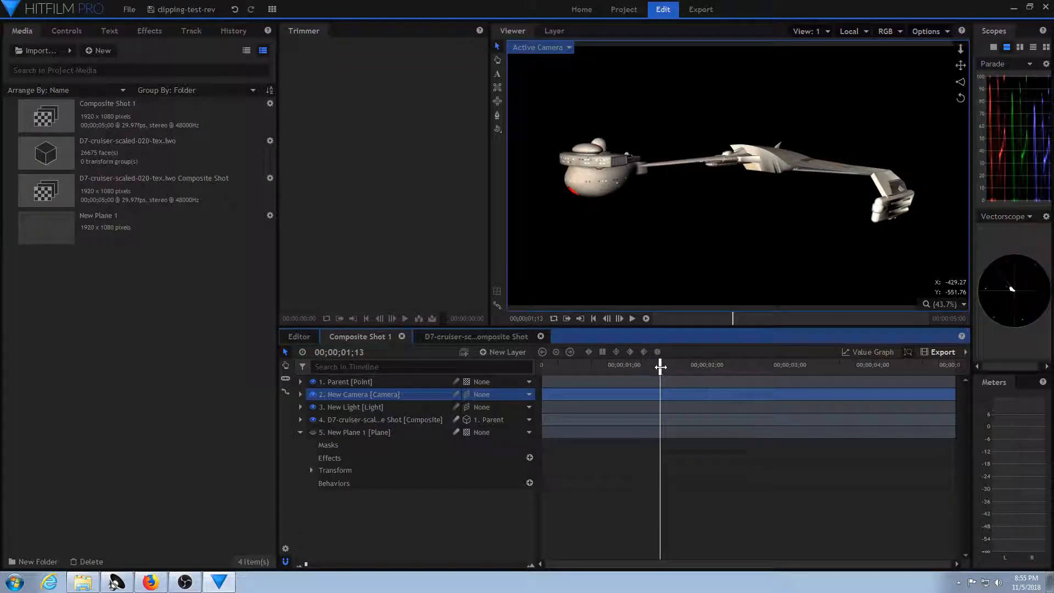
Set the model layer in the D7 cruiser composite shot to 3D Unrolled, add a camera, and preview Composite Shot 1.
{"action": "left_click", "coordinate": [476, 337]}
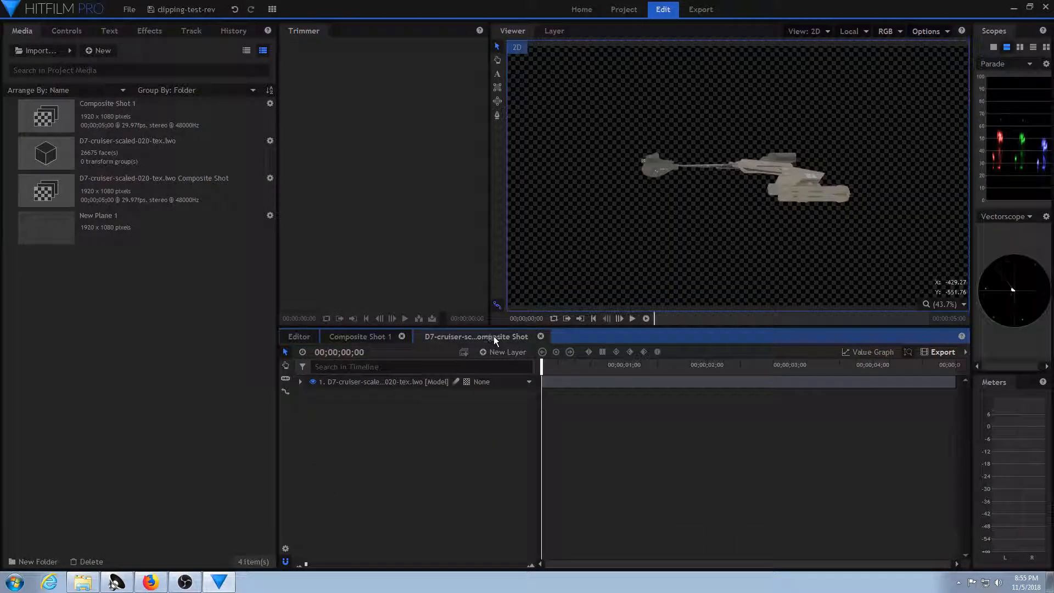
{"action": "left_click", "coordinate": [465, 382]}
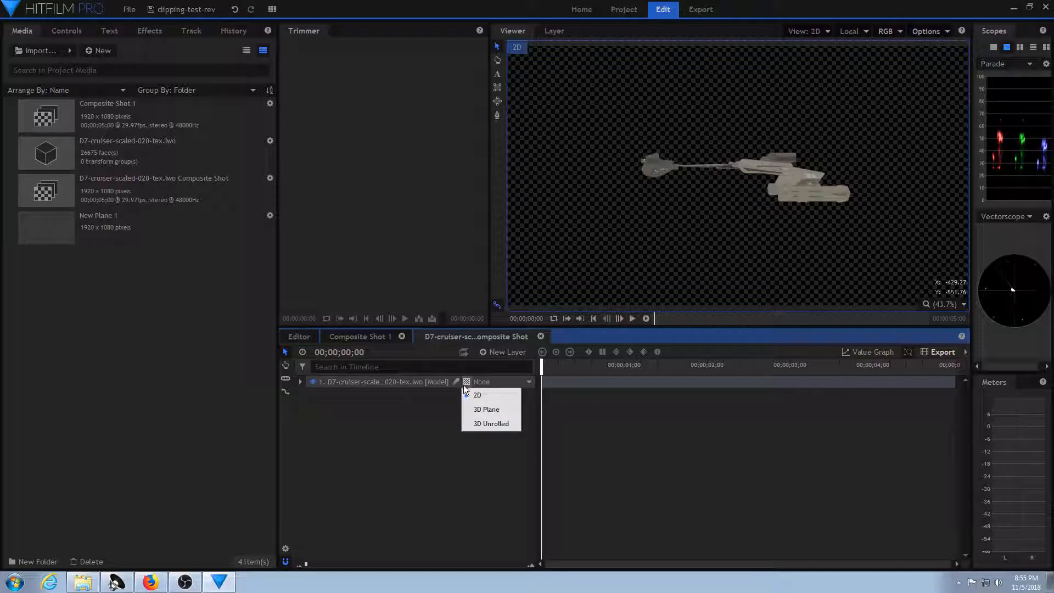
{"action": "left_click", "coordinate": [498, 426]}
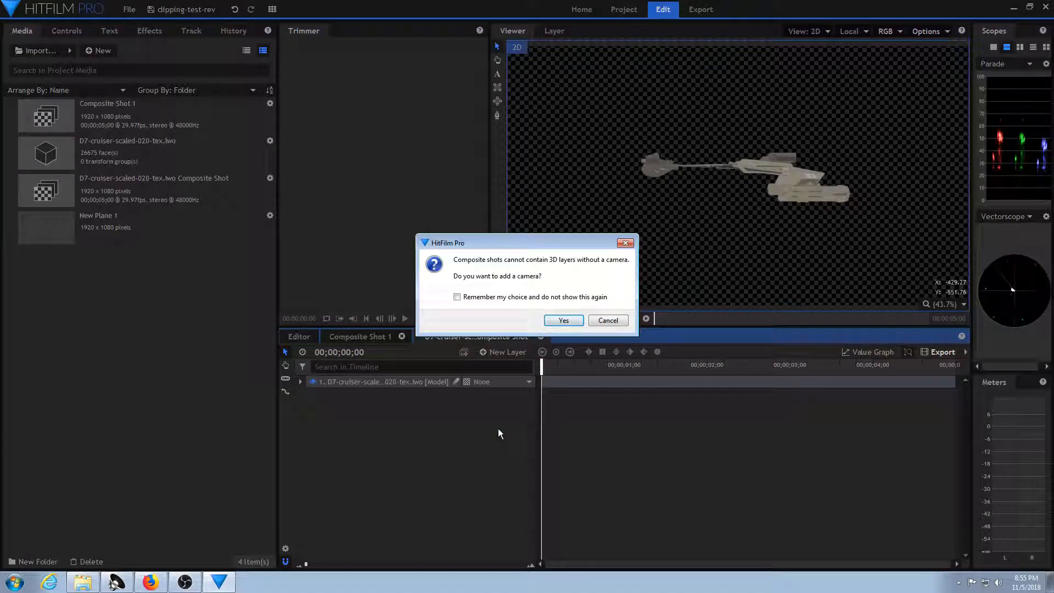
{"action": "left_click", "coordinate": [564, 320]}
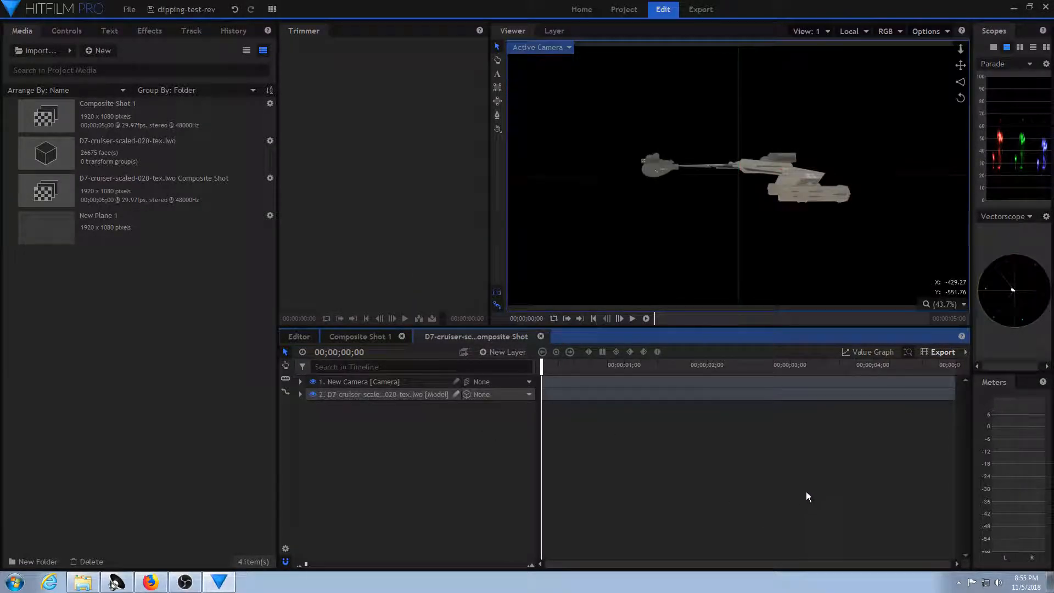
{"action": "left_click", "coordinate": [365, 337]}
{"action": "left_click_drag", "start_coordinate": [661, 369], "coordinate": [518, 381]}
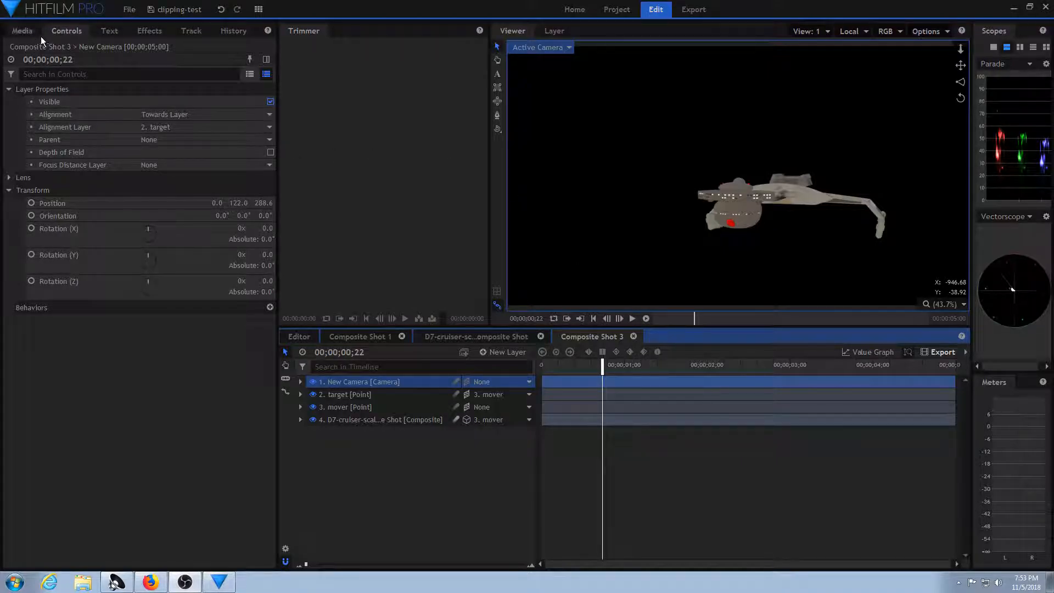
Create a new project with the 1080p Full HD @ 30 fps template, discarding unsaved changes, and start compositing.
{"action": "left_click", "coordinate": [130, 9]}
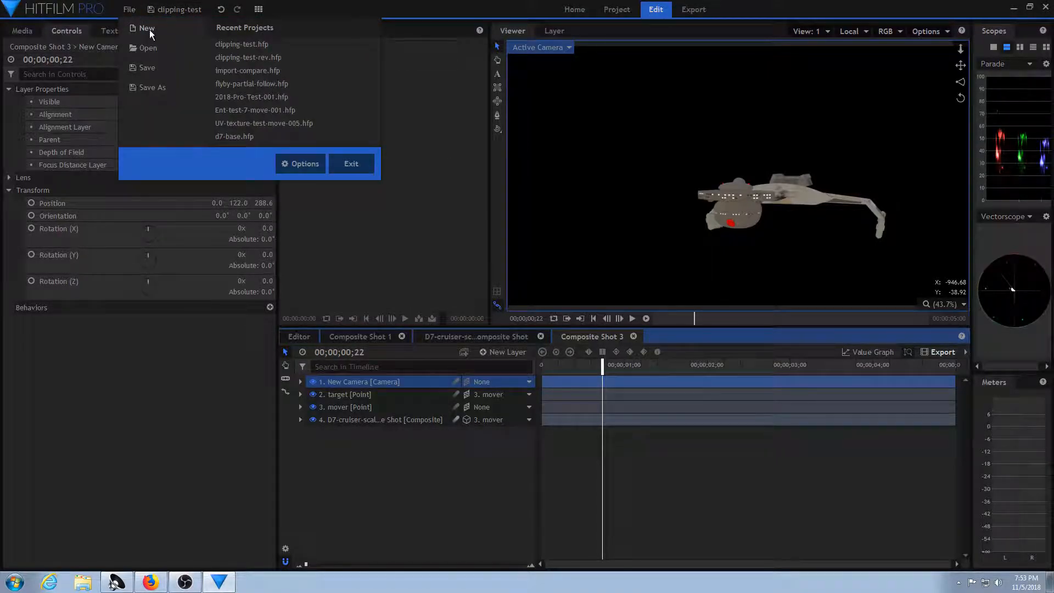
{"action": "left_click", "coordinate": [149, 29]}
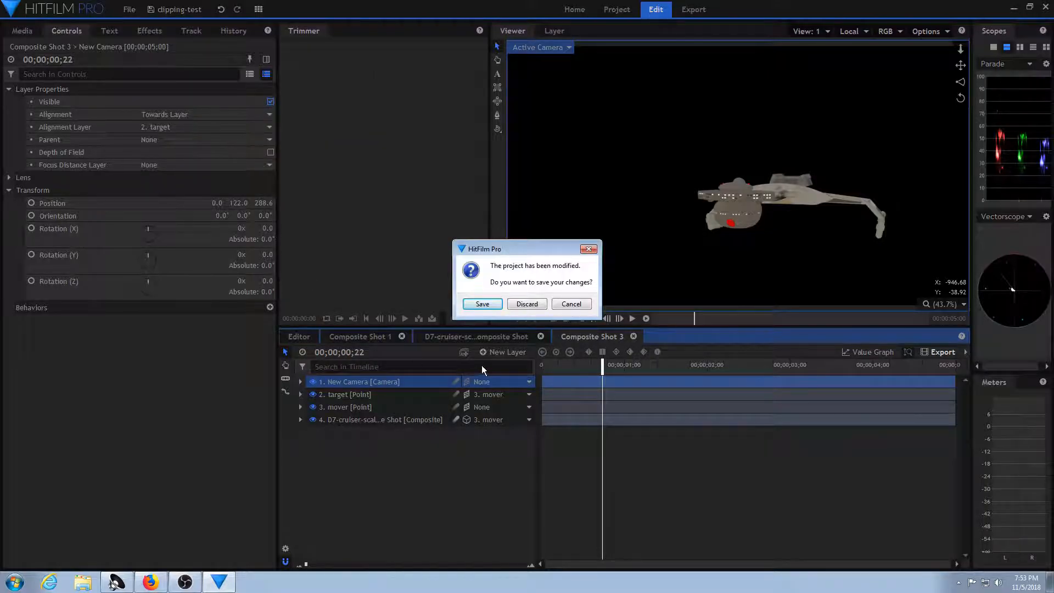
{"action": "left_click", "coordinate": [528, 304]}
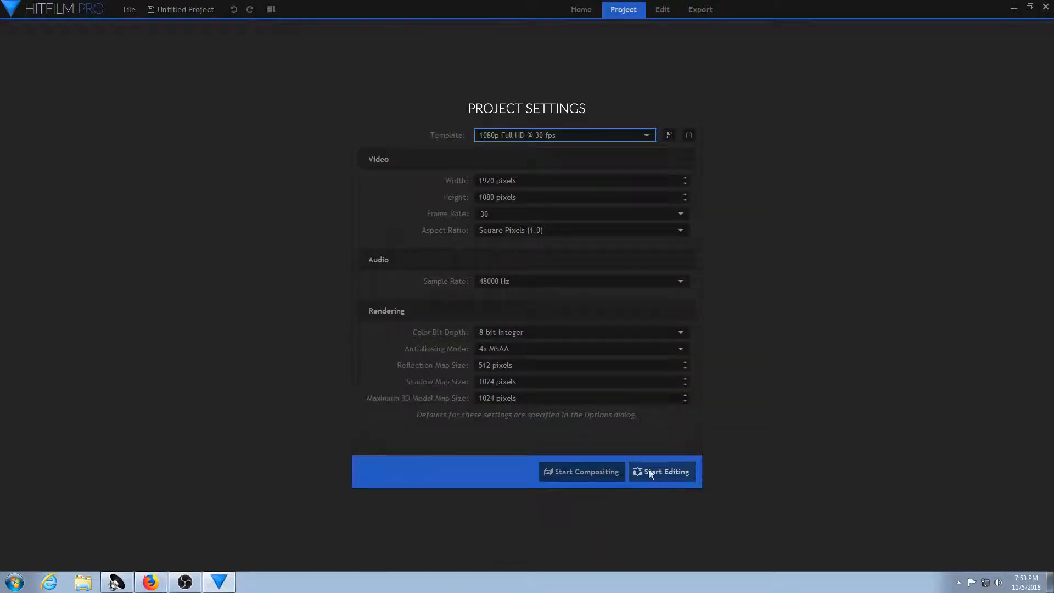
{"action": "left_click", "coordinate": [610, 475]}
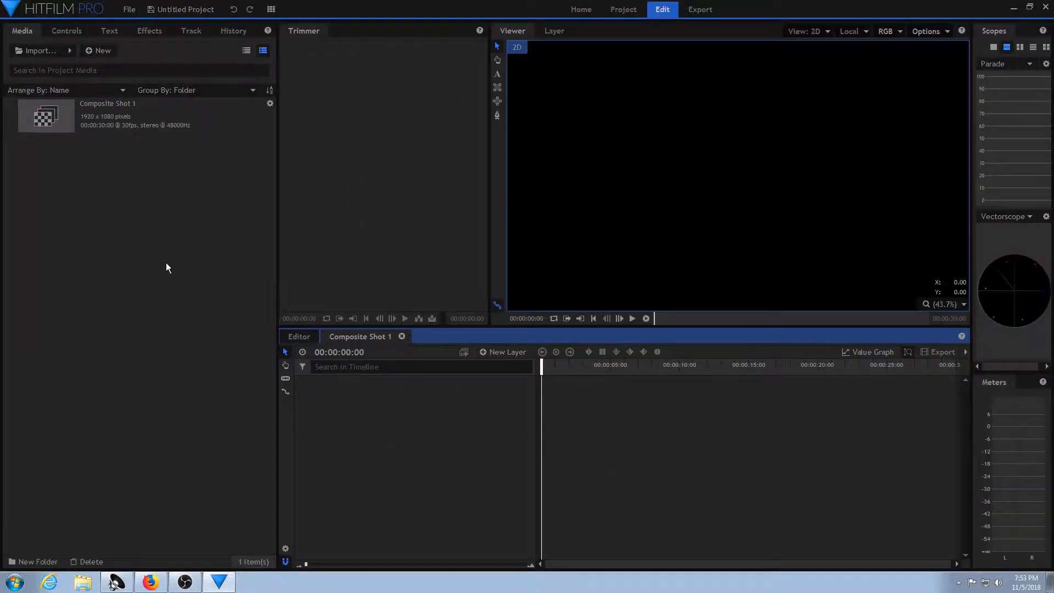
Import the composite shot file D7-base-2.hfcs into the project media.
{"action": "right_click", "coordinate": [126, 214]}
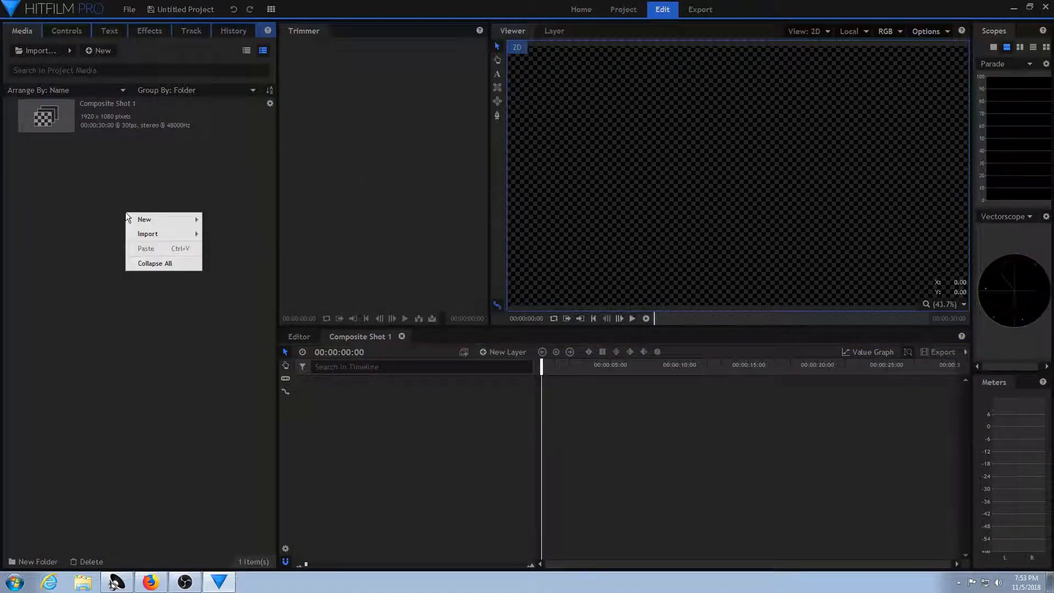
{"action": "mouse_move", "coordinate": [154, 234]}
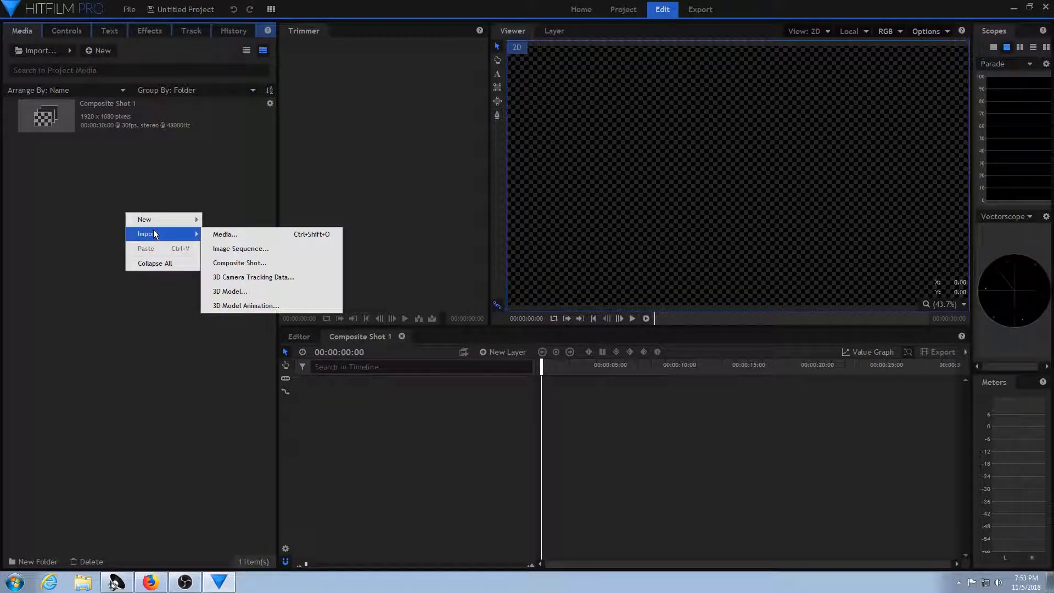
{"action": "left_click", "coordinate": [239, 263]}
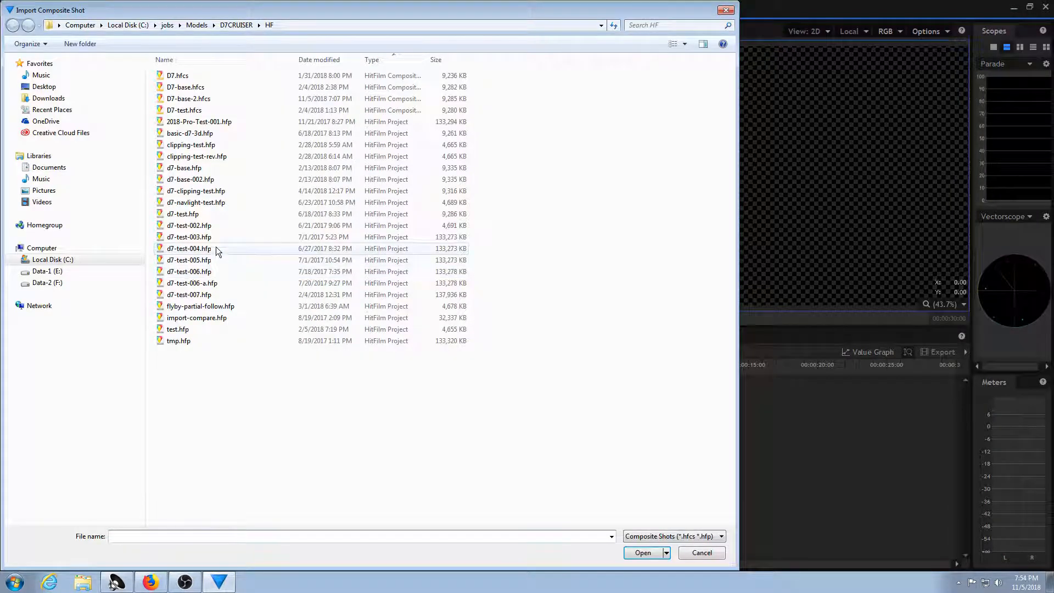
{"action": "double_click", "coordinate": [217, 102]}
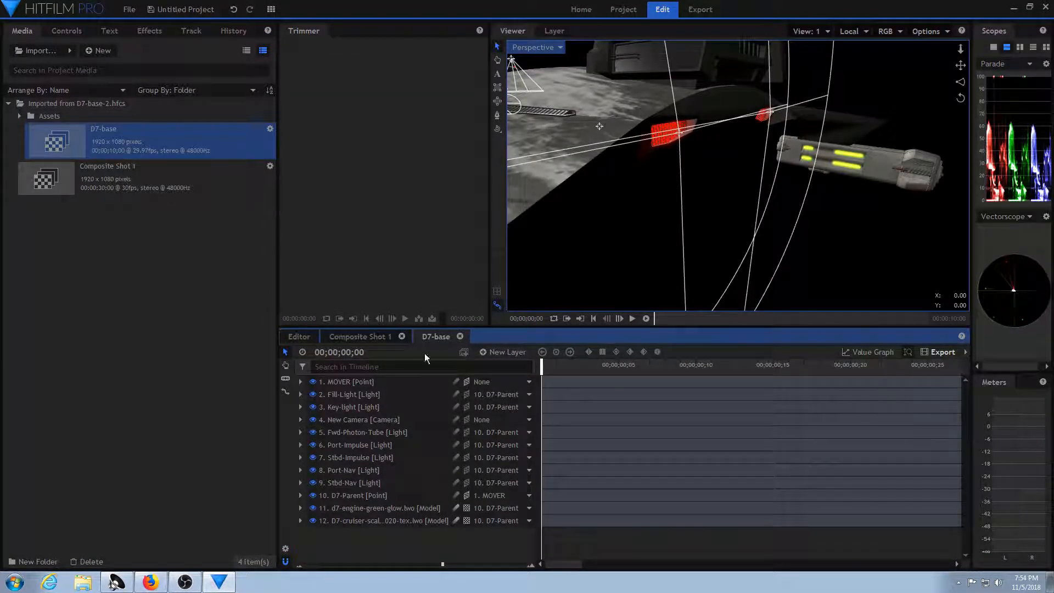
Show D7-base through the Active Camera and orbit the camera around to the front of the ship.
{"action": "left_click", "coordinate": [545, 46]}
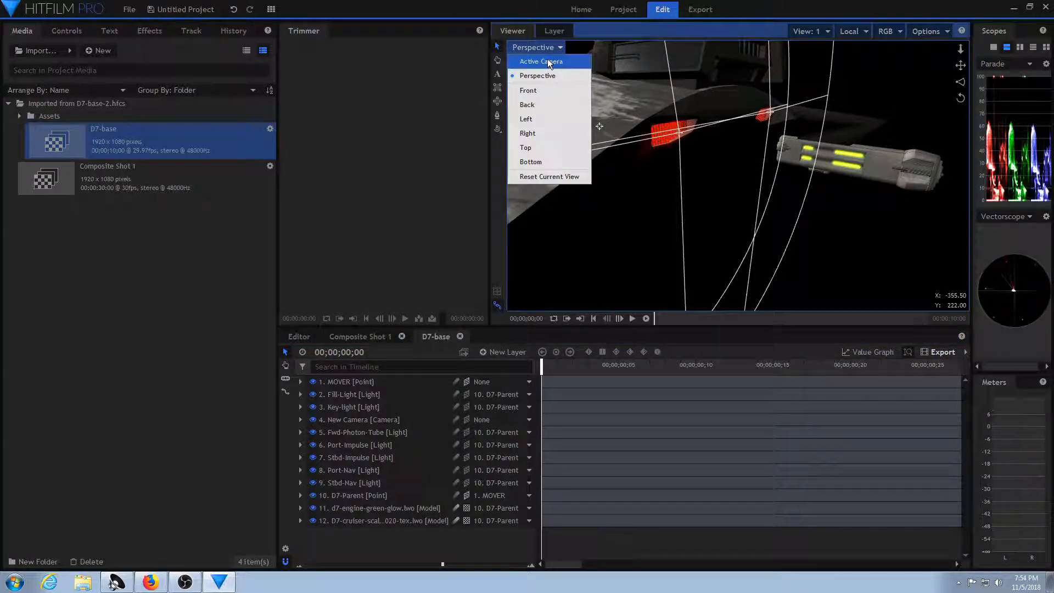
{"action": "left_click", "coordinate": [548, 58]}
{"action": "left_click", "coordinate": [498, 130]}
{"action": "left_click_drag", "start_coordinate": [693, 267], "coordinate": [641, 236]}
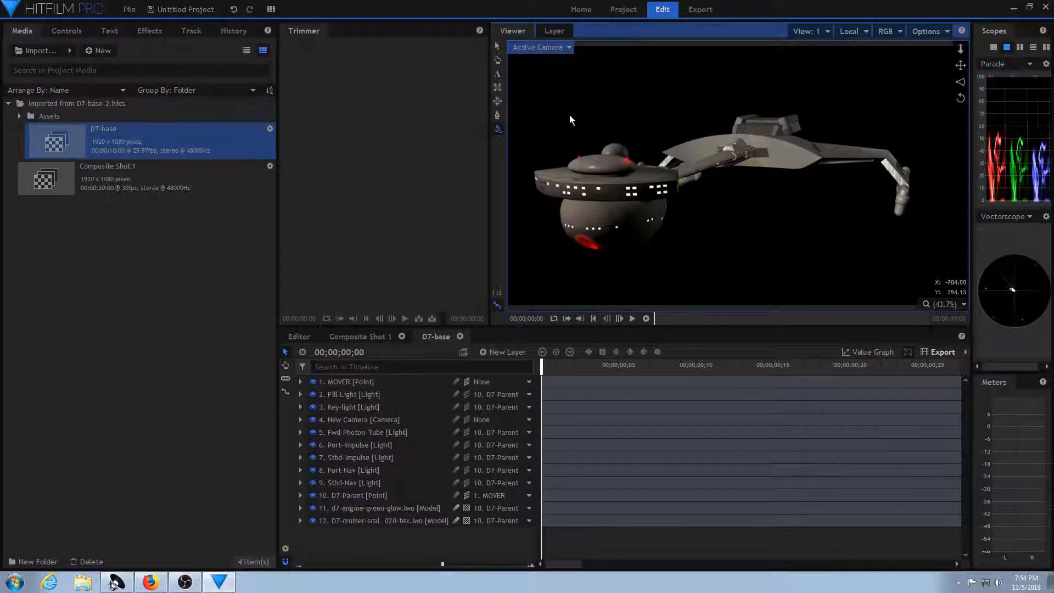
{"action": "left_click_drag", "start_coordinate": [630, 192], "coordinate": [703, 184]}
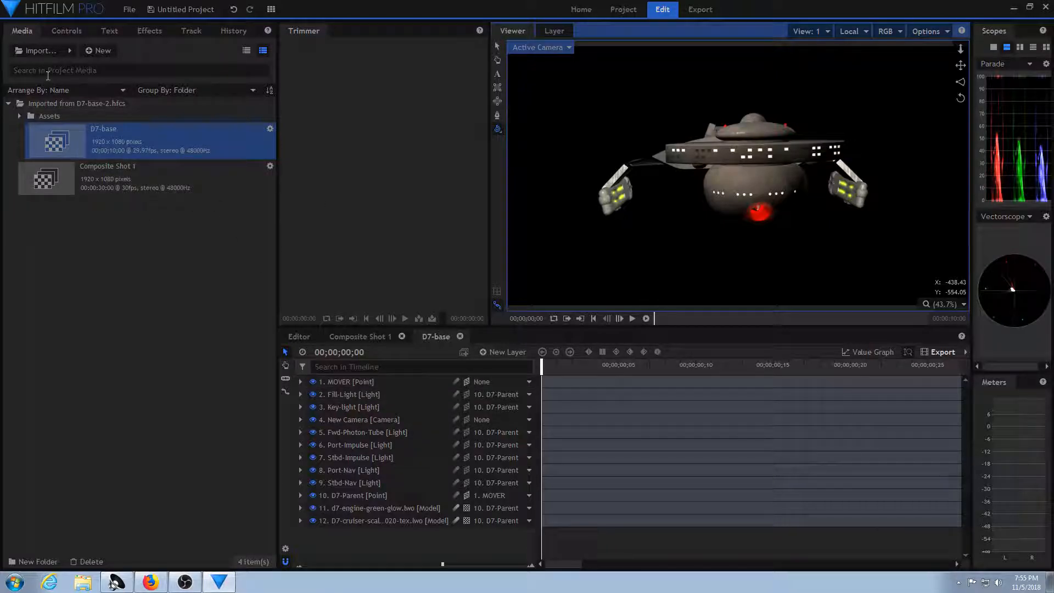
Save the D7-base composite shot as D7-base-3.hfcs in the HF folder.
{"action": "right_click", "coordinate": [196, 133]}
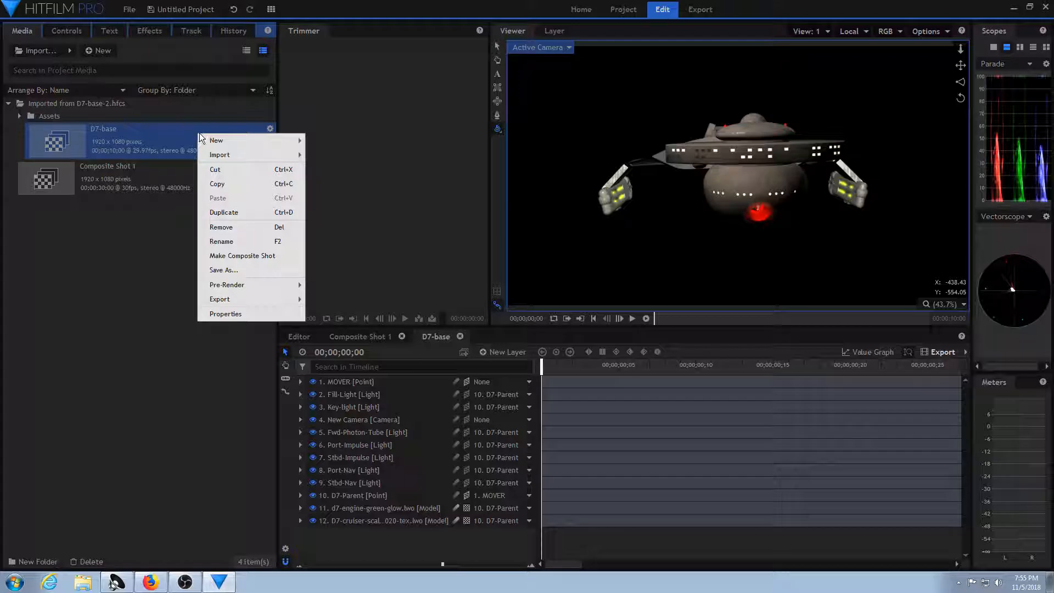
{"action": "left_click", "coordinate": [226, 271]}
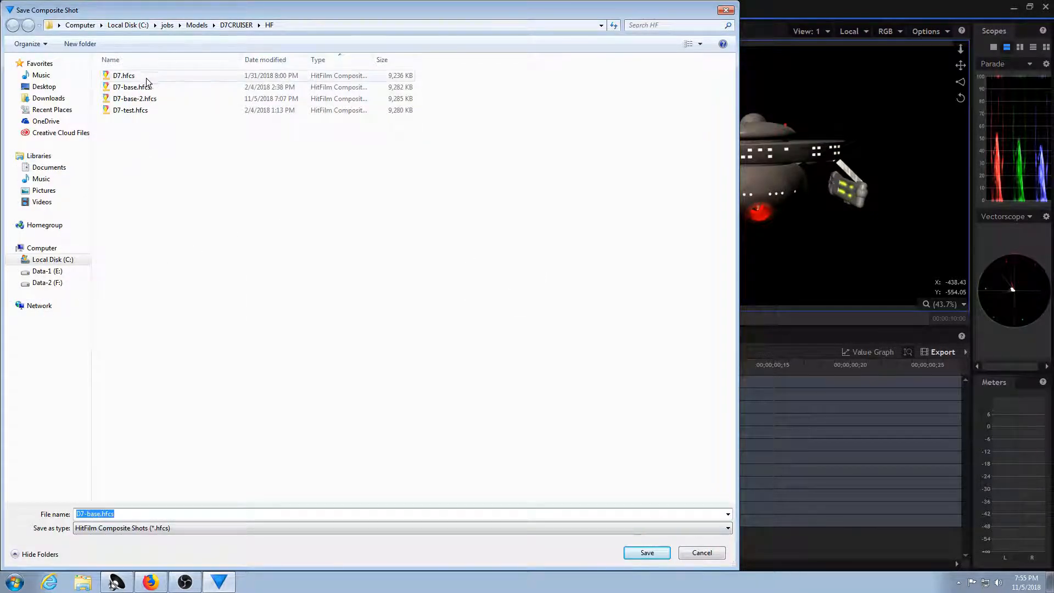
{"action": "left_click", "coordinate": [142, 99]}
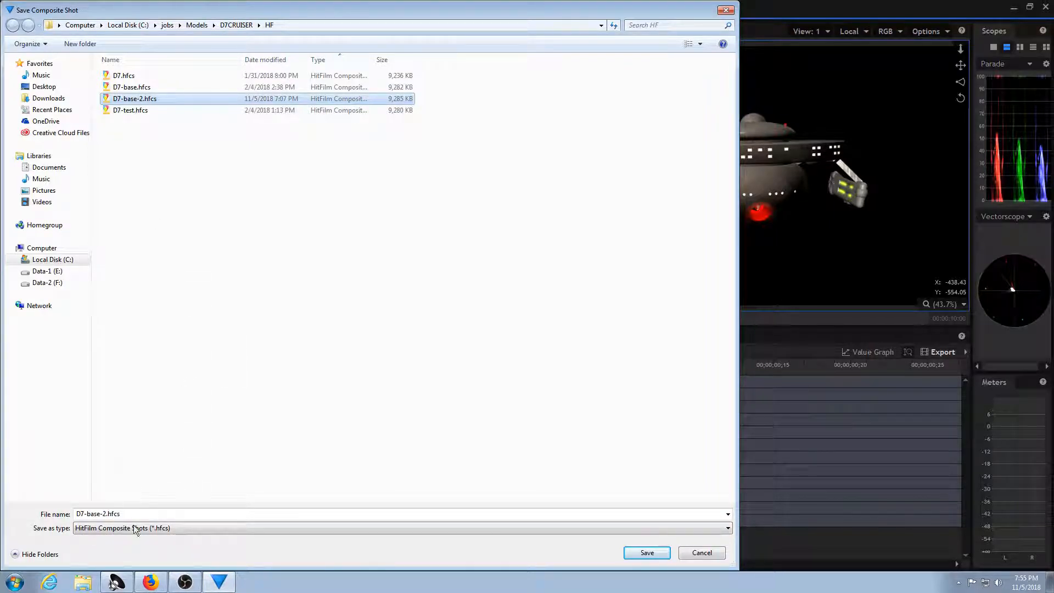
{"action": "left_click", "coordinate": [104, 515]}
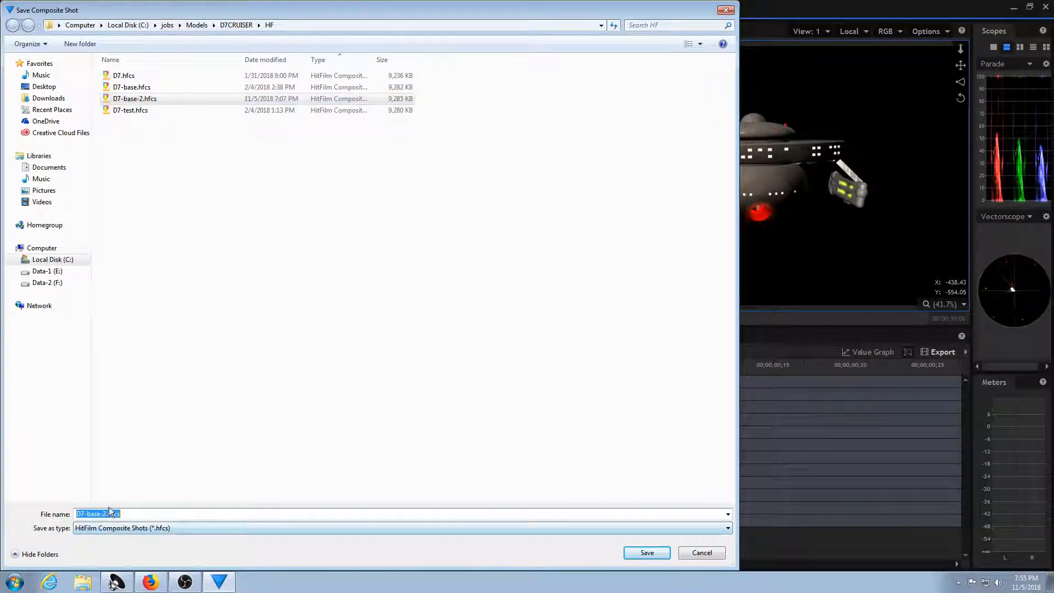
{"action": "left_click", "coordinate": [108, 514]}
{"action": "key", "text": "BackSpace"}
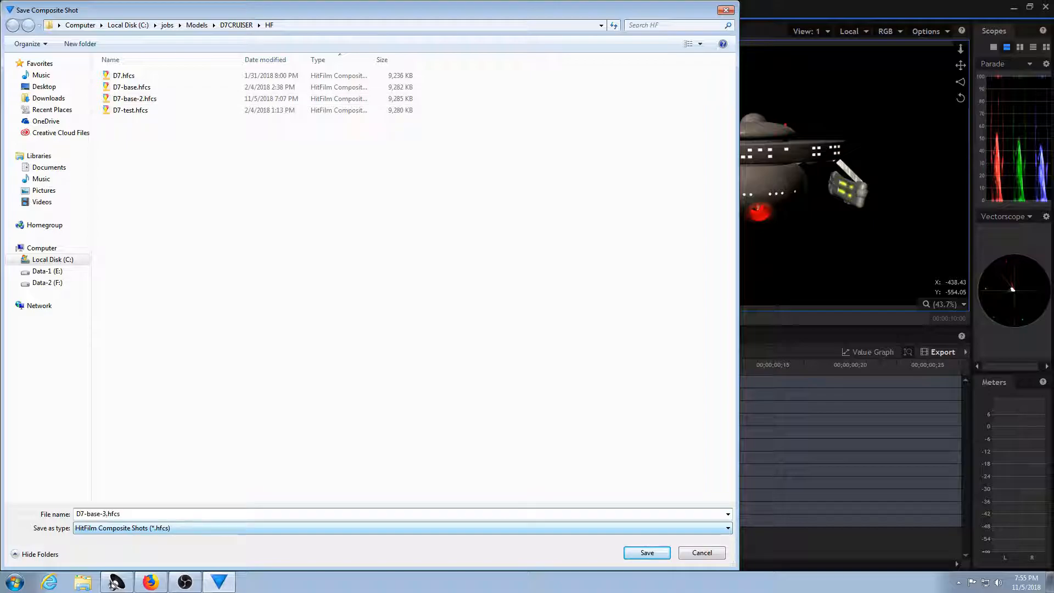
{"action": "key", "text": "Return"}
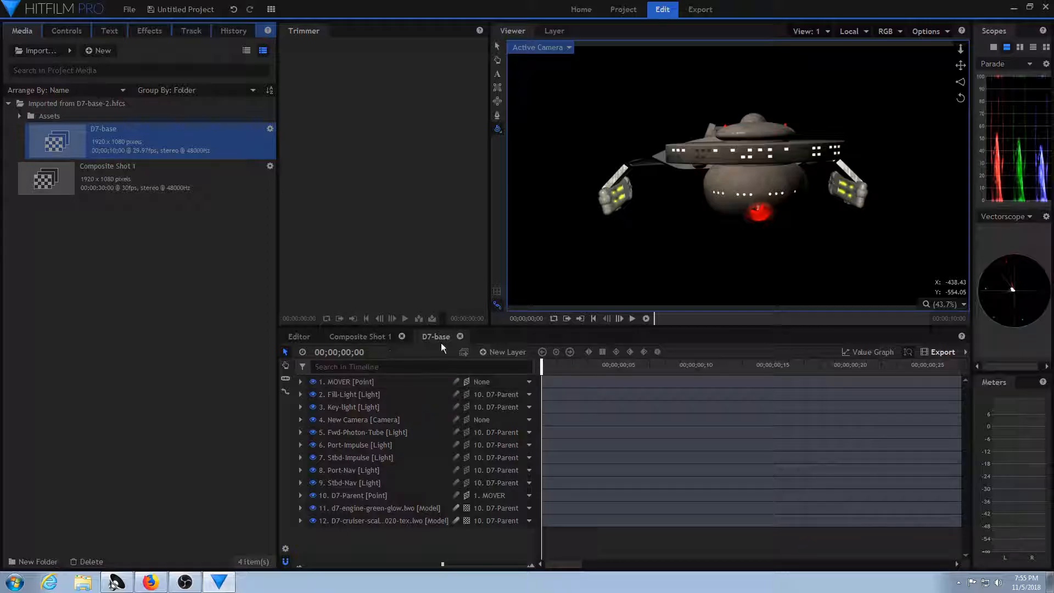
Create a composite shot named move and add D7-base to its timeline as a layer.
{"action": "right_click", "coordinate": [111, 333]}
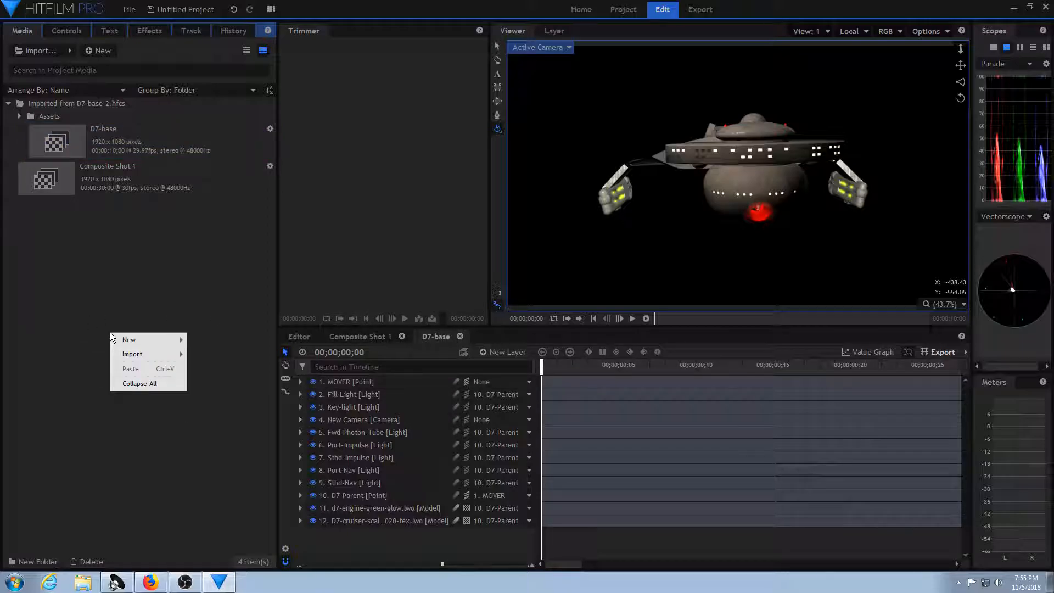
{"action": "mouse_move", "coordinate": [133, 340]}
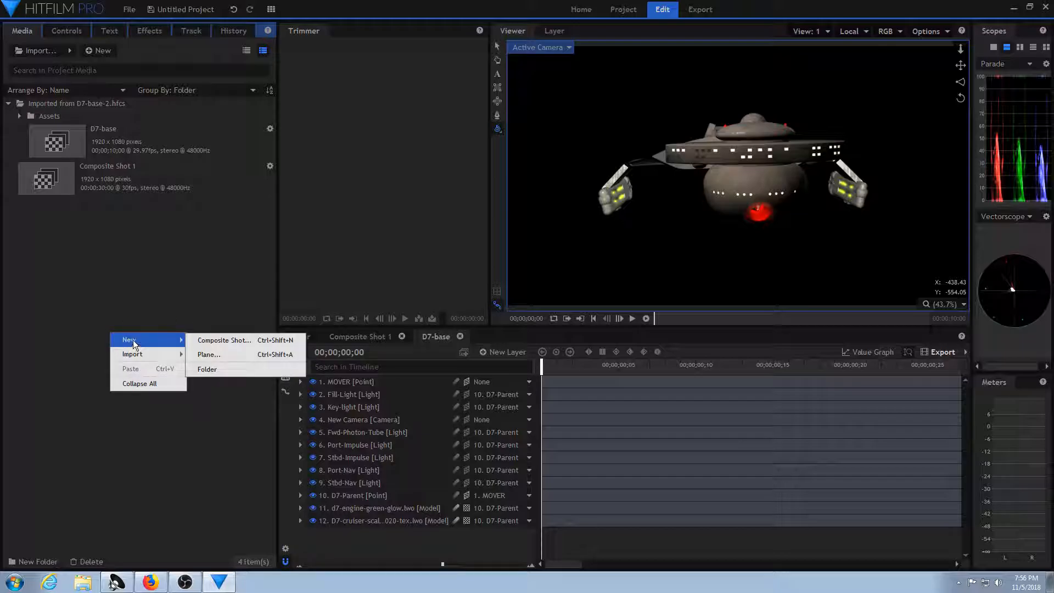
{"action": "left_click", "coordinate": [213, 341]}
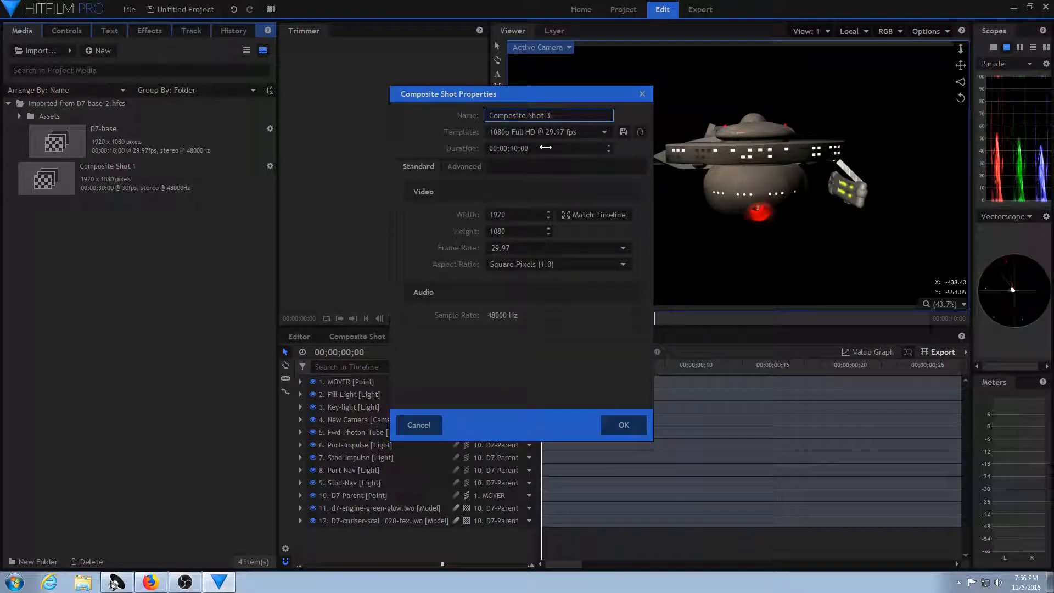
{"action": "left_click_drag", "start_coordinate": [559, 114], "coordinate": [429, 106]}
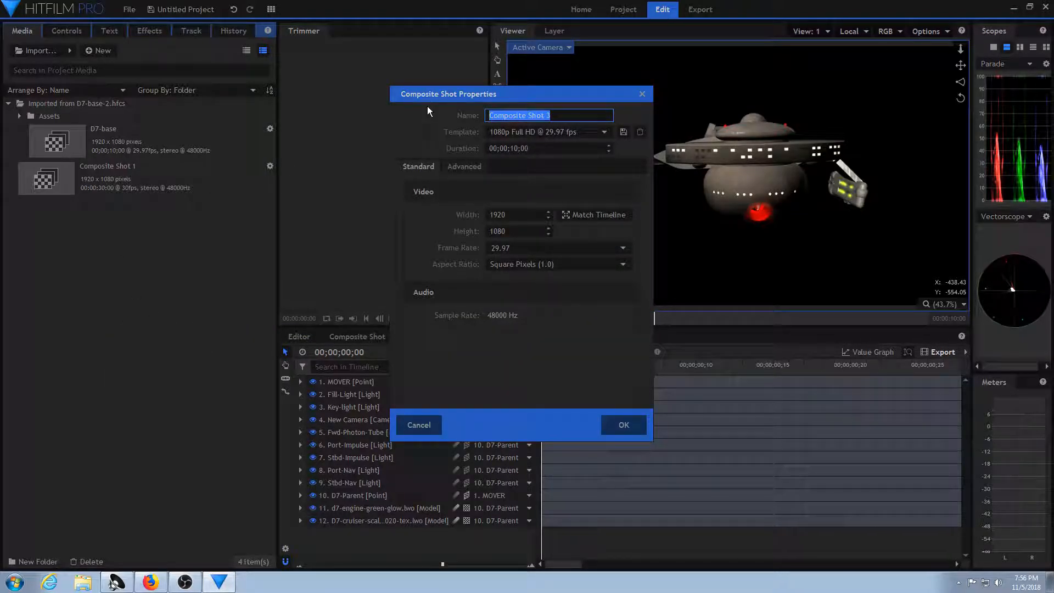
{"action": "type", "text": "move"}
{"action": "key", "text": "Return"}
{"action": "left_click_drag", "start_coordinate": [62, 146], "coordinate": [357, 384]}
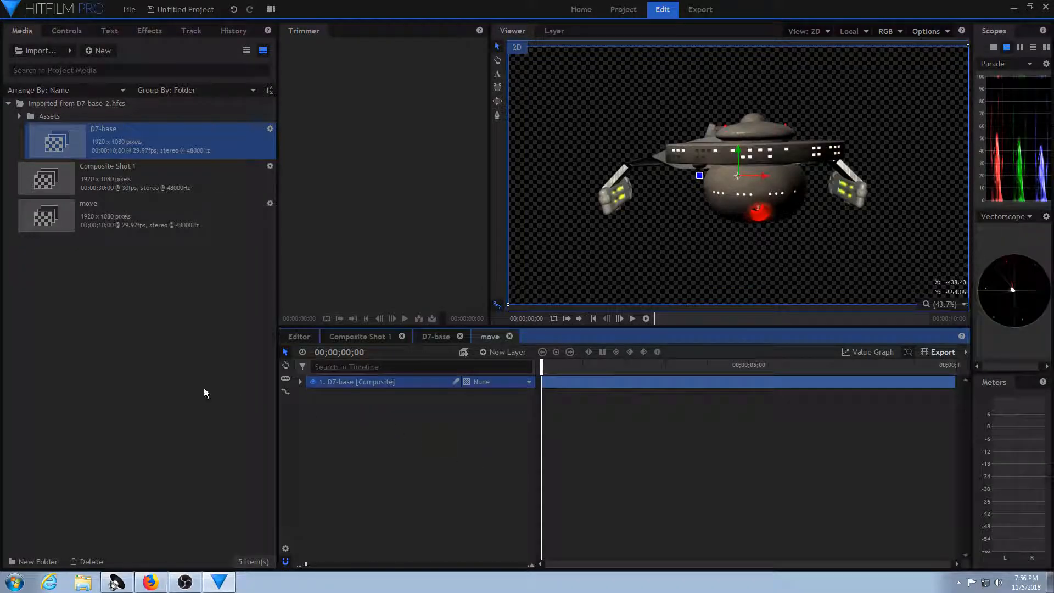
Reset the New Camera layer in the D7-base composite shot to its default settings.
{"action": "left_click", "coordinate": [431, 336]}
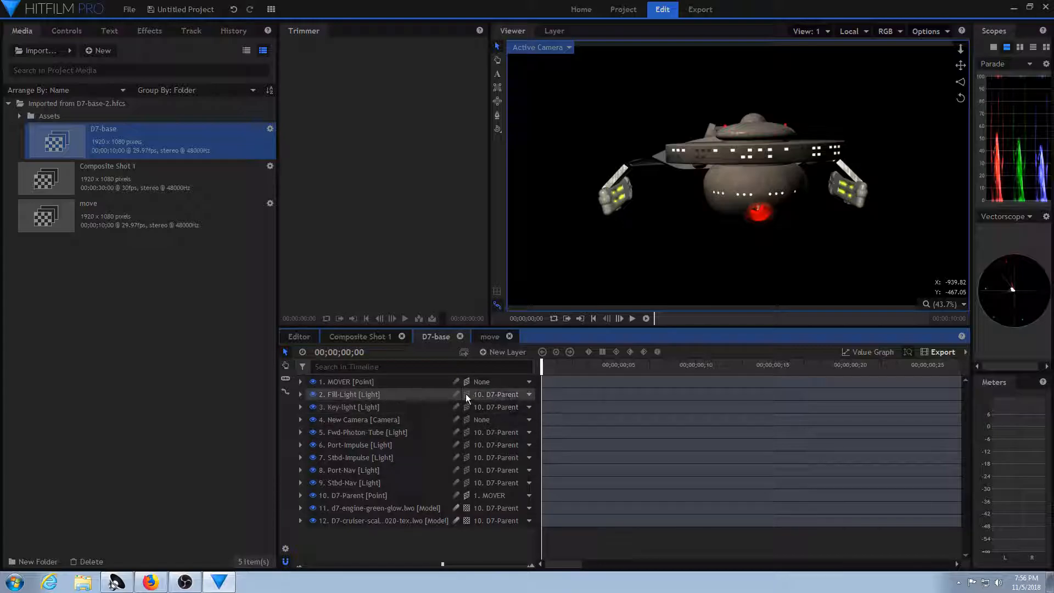
{"action": "left_click", "coordinate": [404, 420]}
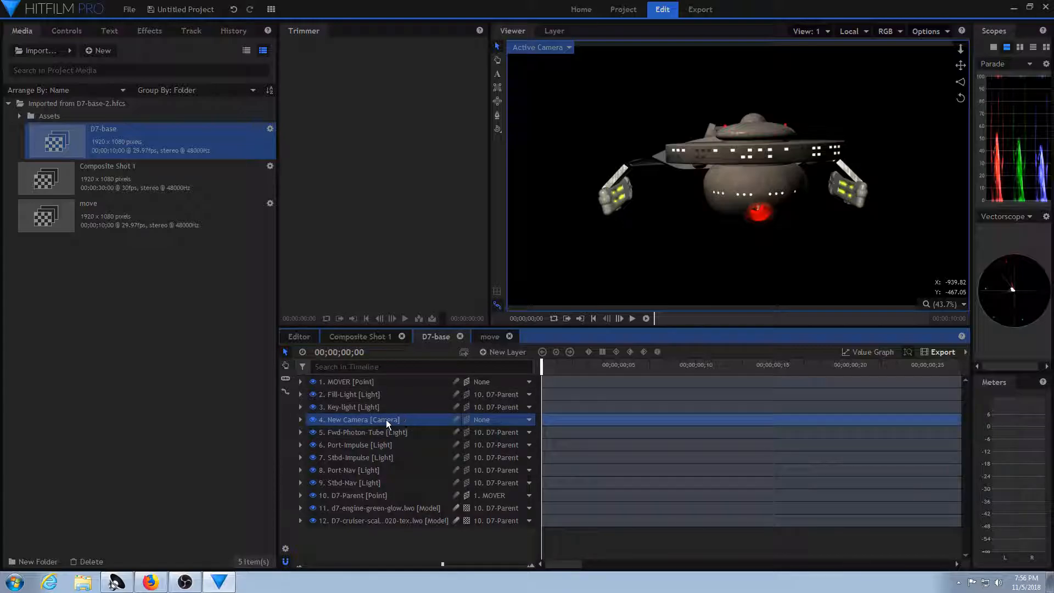
{"action": "right_click", "coordinate": [385, 420]}
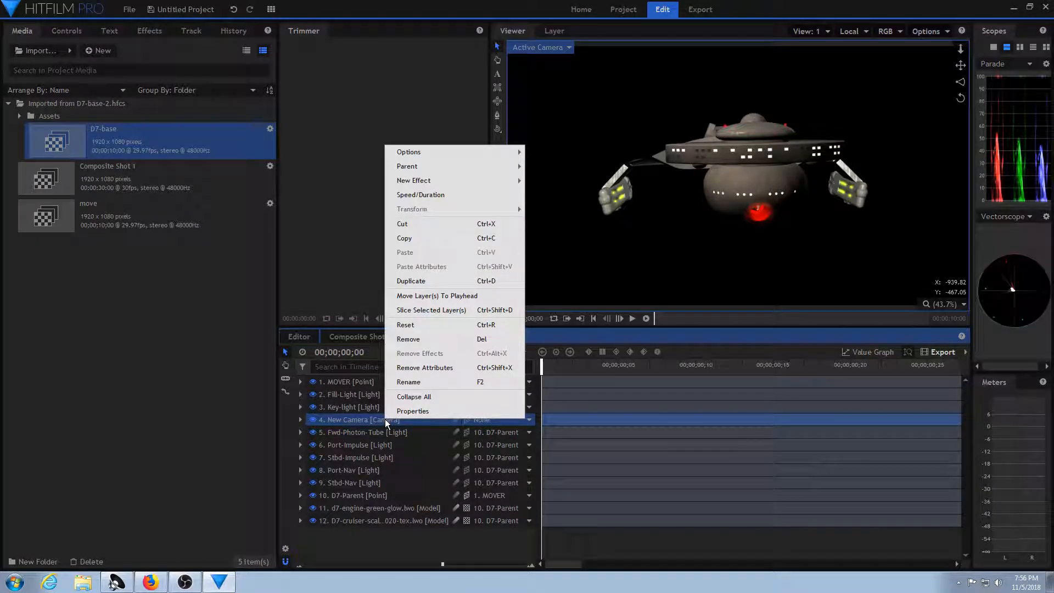
{"action": "left_click", "coordinate": [456, 324]}
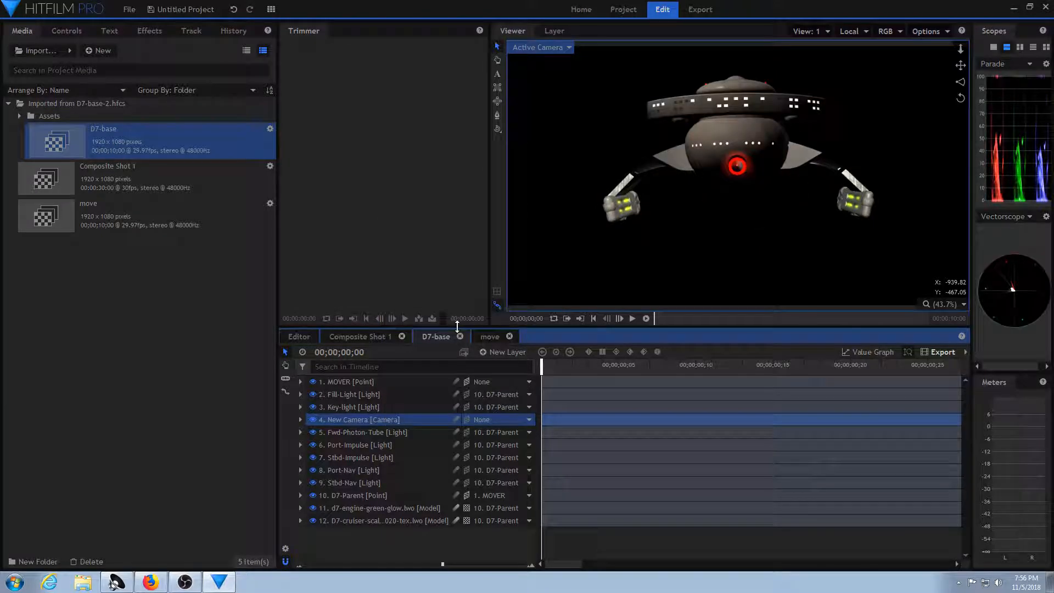
Add a point layer named mover to the move composite shot.
{"action": "left_click", "coordinate": [488, 336]}
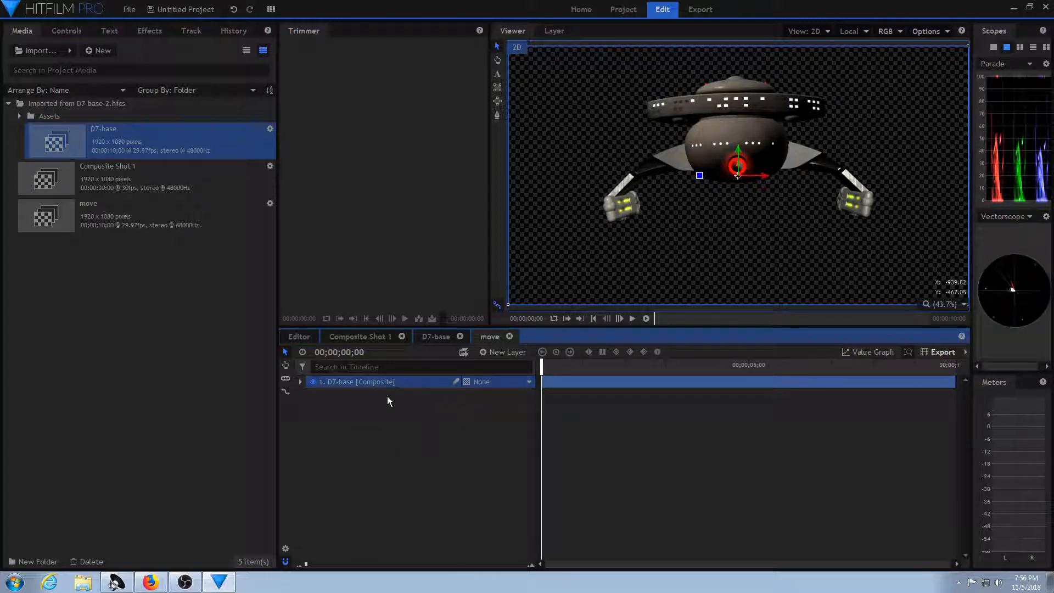
{"action": "left_click", "coordinate": [502, 353]}
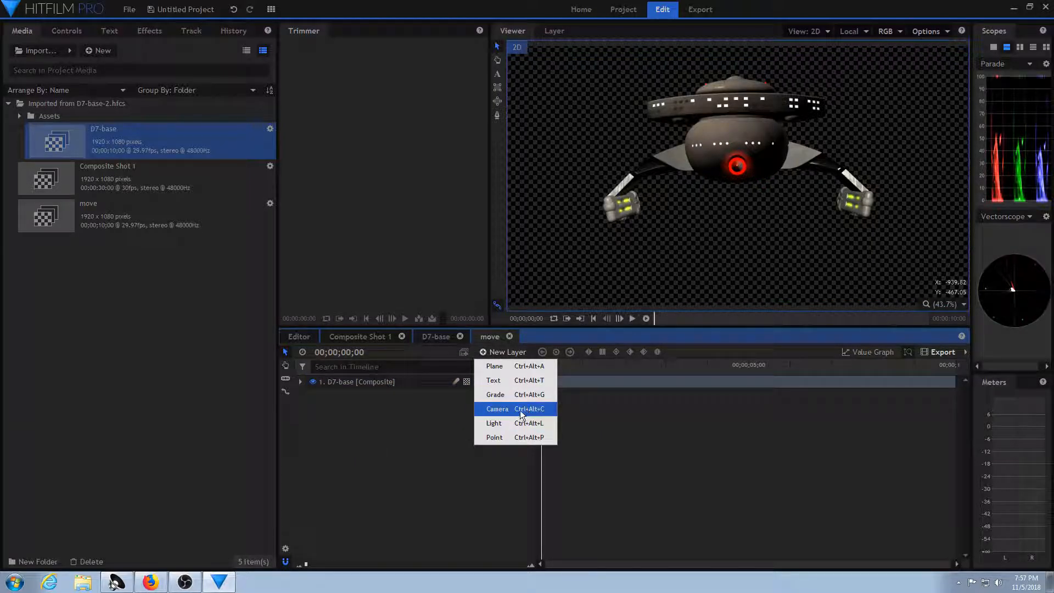
{"action": "left_click", "coordinate": [509, 440]}
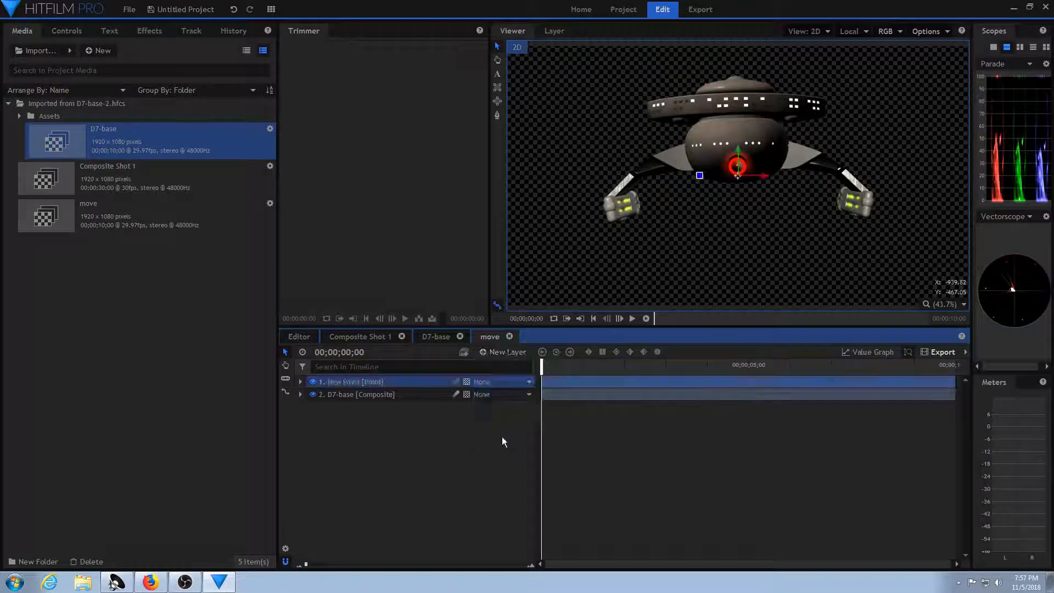
{"action": "double_click", "coordinate": [380, 384]}
{"action": "type", "text": "mover"}
{"action": "key", "text": "Return"}
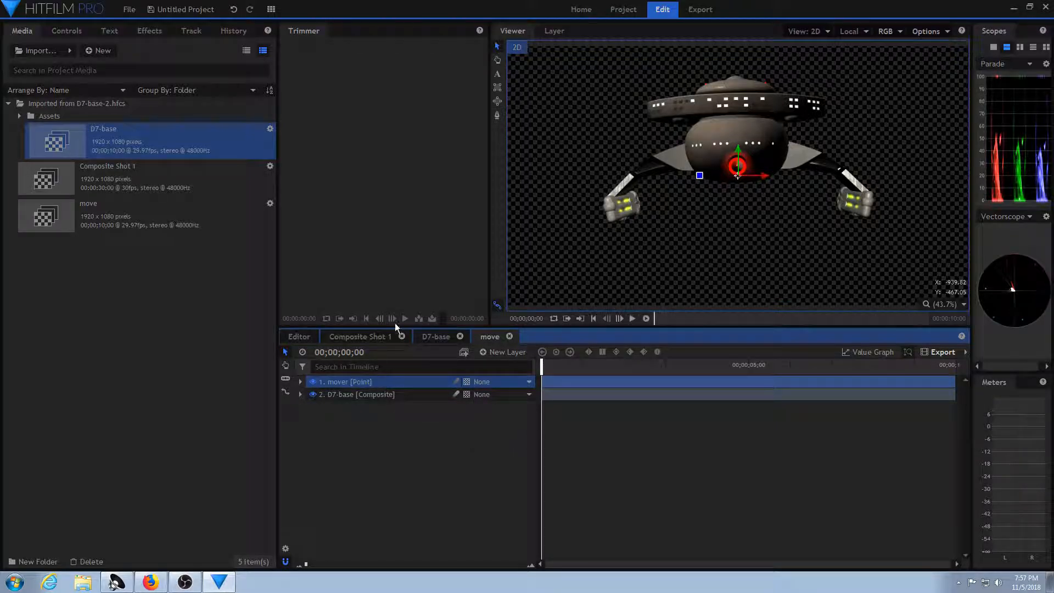
Add a second point layer to the move composite shot and name it targe.
{"action": "left_click", "coordinate": [512, 352]}
{"action": "left_click", "coordinate": [511, 438]}
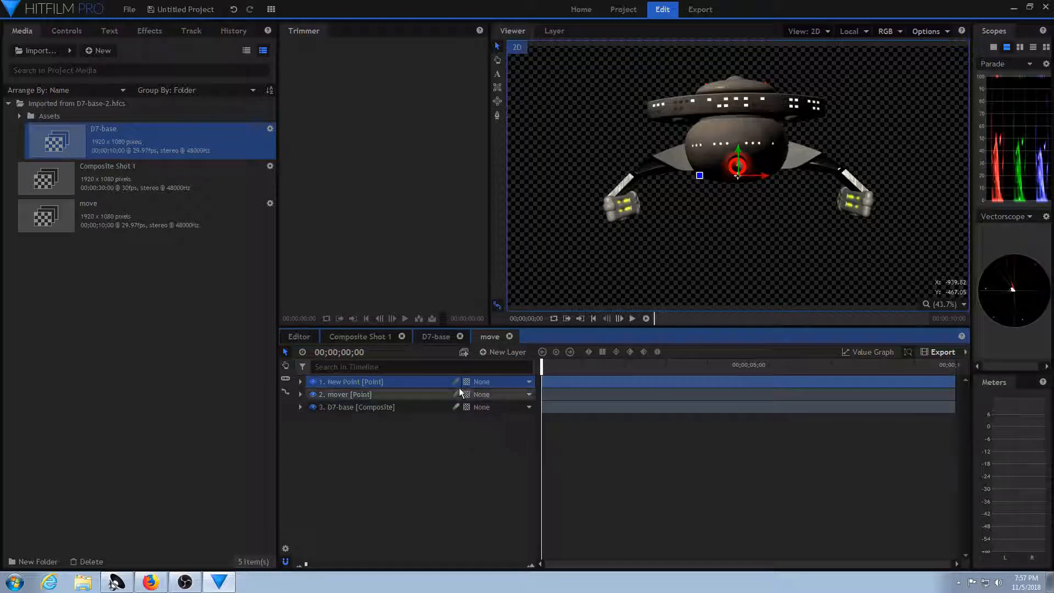
{"action": "double_click", "coordinate": [377, 382]}
{"action": "type", "text": "targe"}
{"action": "key", "text": "Return"}
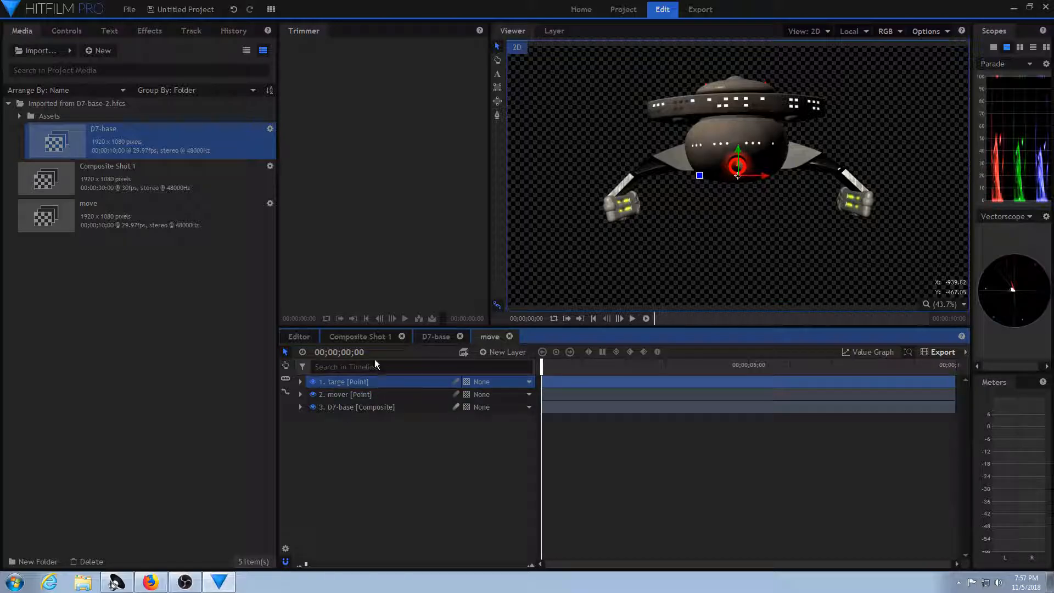
Parent the D7-base and targe layers to the mover point, and correct the name targe to target.
{"action": "left_click", "coordinate": [529, 407]}
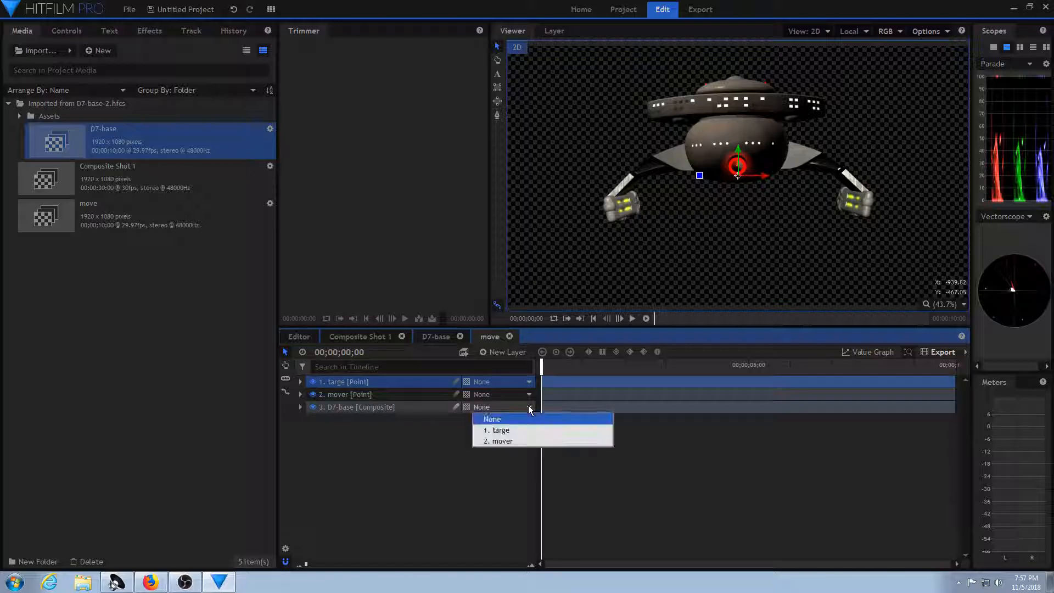
{"action": "left_click", "coordinate": [511, 441]}
{"action": "left_click", "coordinate": [509, 380]}
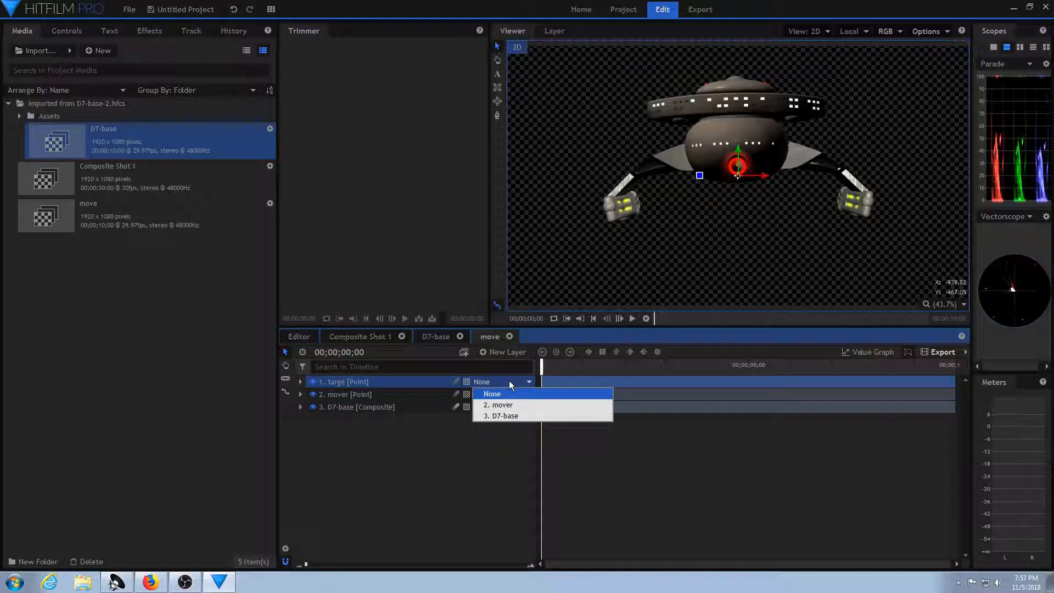
{"action": "left_click", "coordinate": [515, 405]}
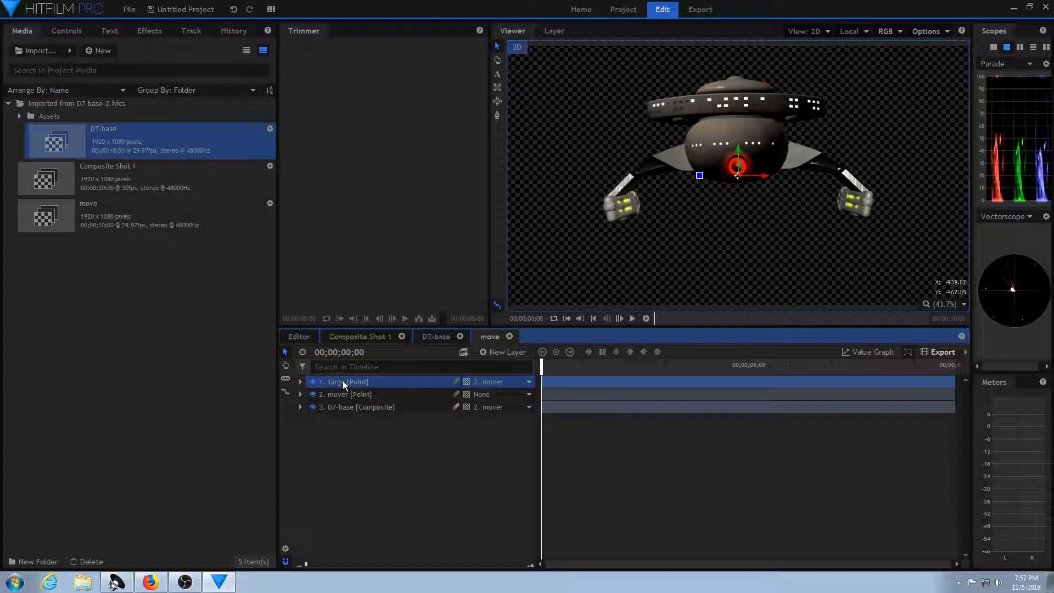
{"action": "double_click", "coordinate": [342, 381]}
{"action": "type", "text": "t"}
Convert the D7-base layer from 2D to a 3D layer and add a camera to the move composite shot.
{"action": "left_click", "coordinate": [422, 410]}
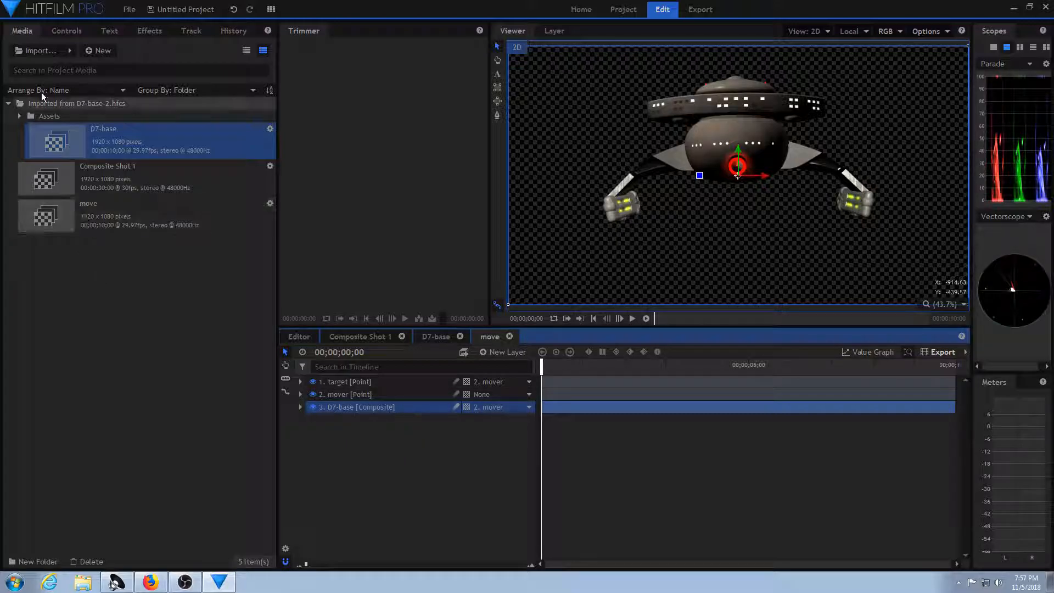
{"action": "left_click", "coordinate": [67, 31]}
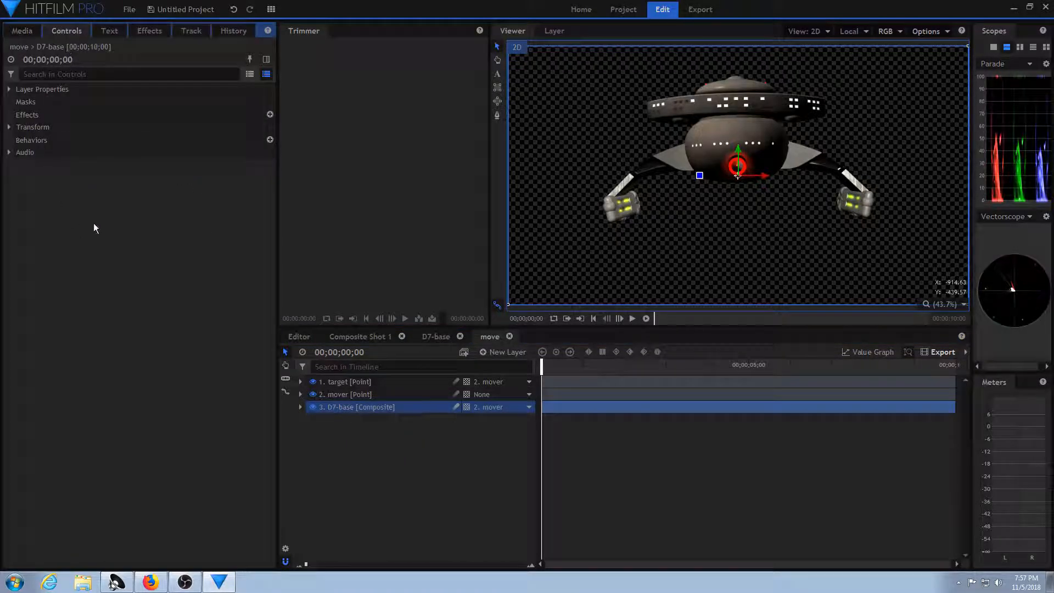
{"action": "left_click", "coordinate": [9, 127]}
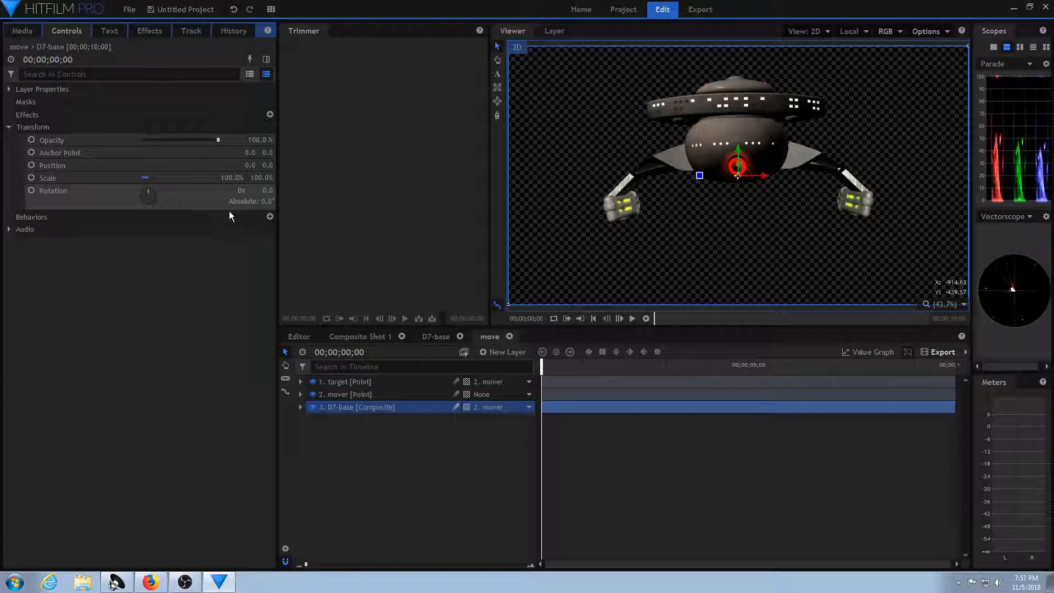
{"action": "left_click", "coordinate": [467, 407]}
{"action": "left_click", "coordinate": [484, 454]}
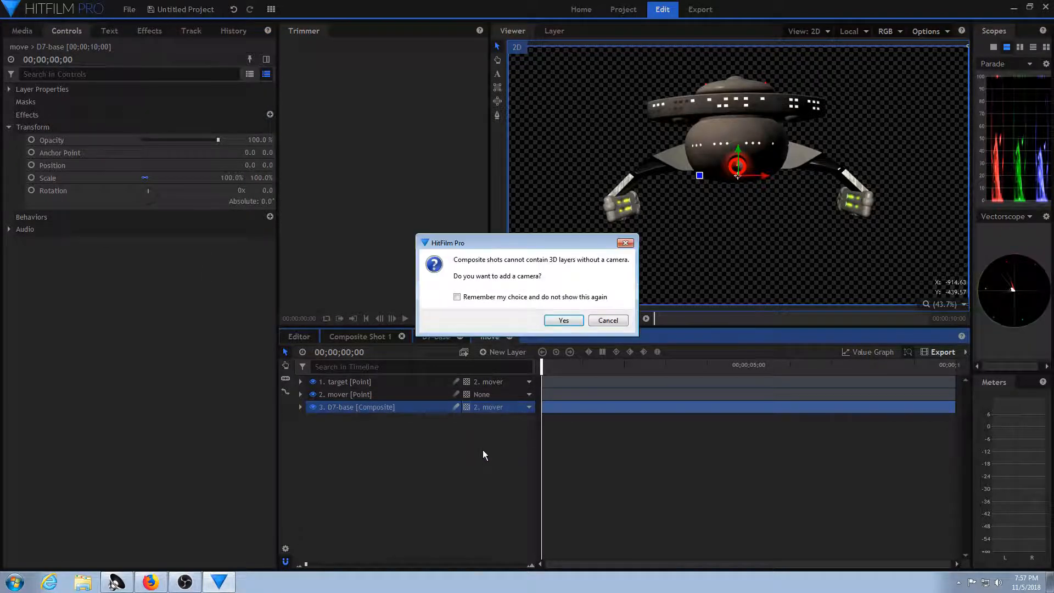
{"action": "left_click", "coordinate": [563, 321]}
Set the D7-base layer's Y rotation to 90° and its scale to 70% on all axes.
{"action": "left_click_drag", "start_coordinate": [149, 196], "coordinate": [176, 187]}
{"action": "left_click_drag", "start_coordinate": [266, 191], "coordinate": [290, 192]}
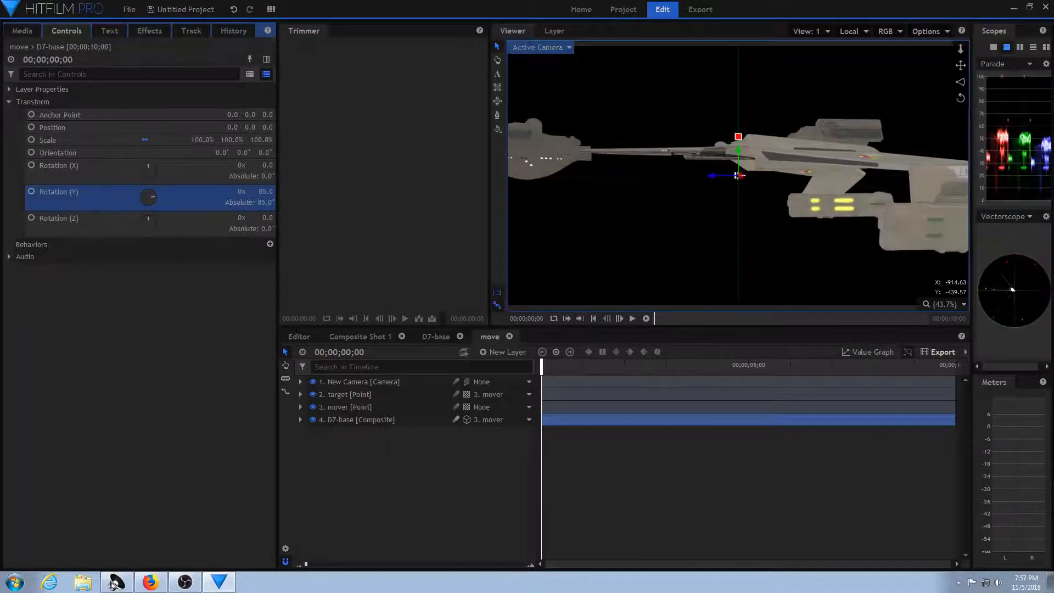
{"action": "left_click", "coordinate": [268, 192]}
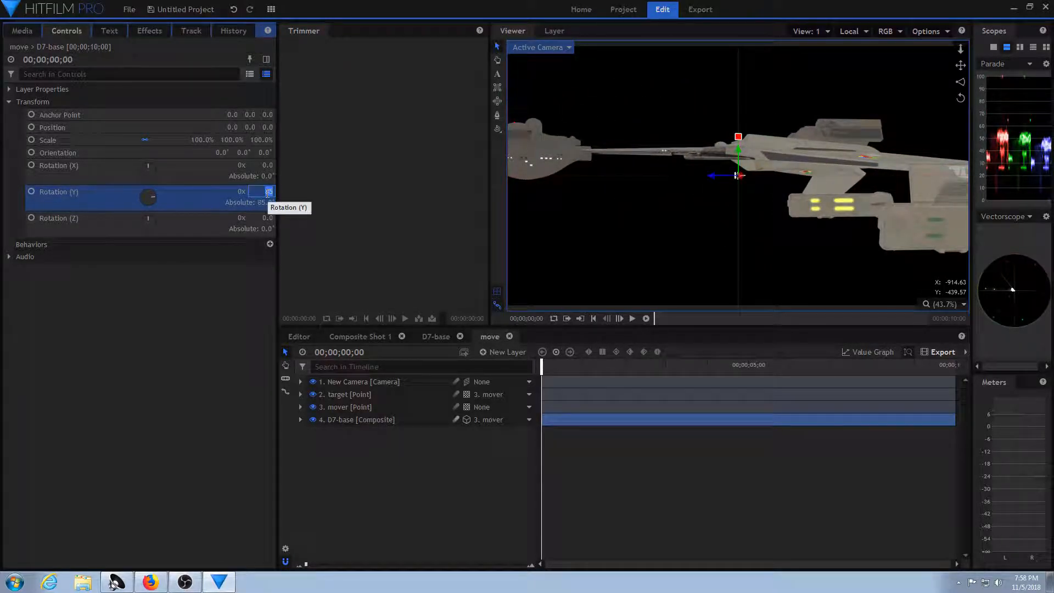
{"action": "key", "text": "Return"}
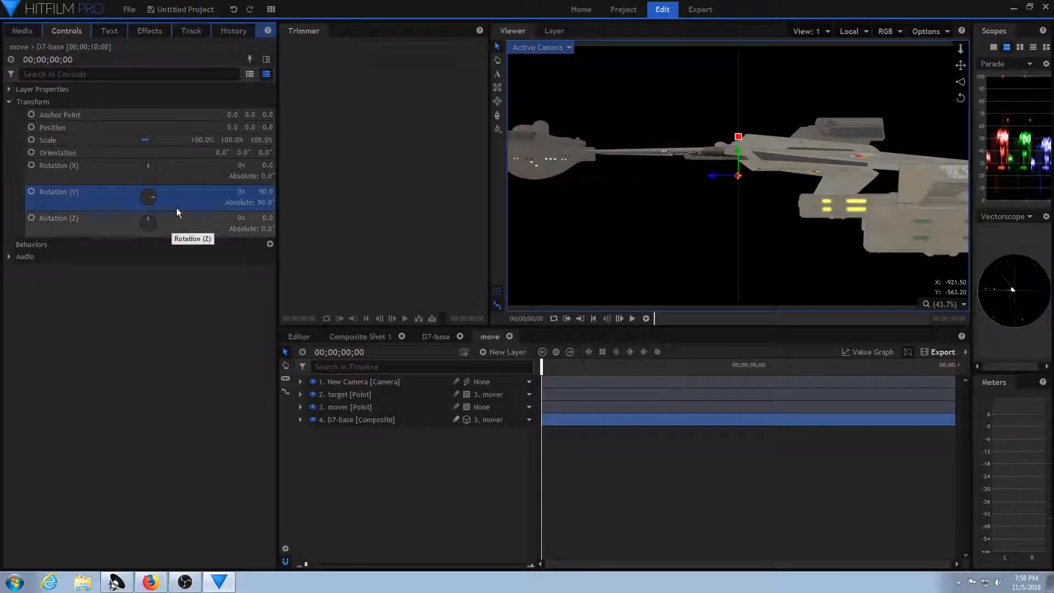
{"action": "left_click_drag", "start_coordinate": [204, 140], "coordinate": [144, 140]}
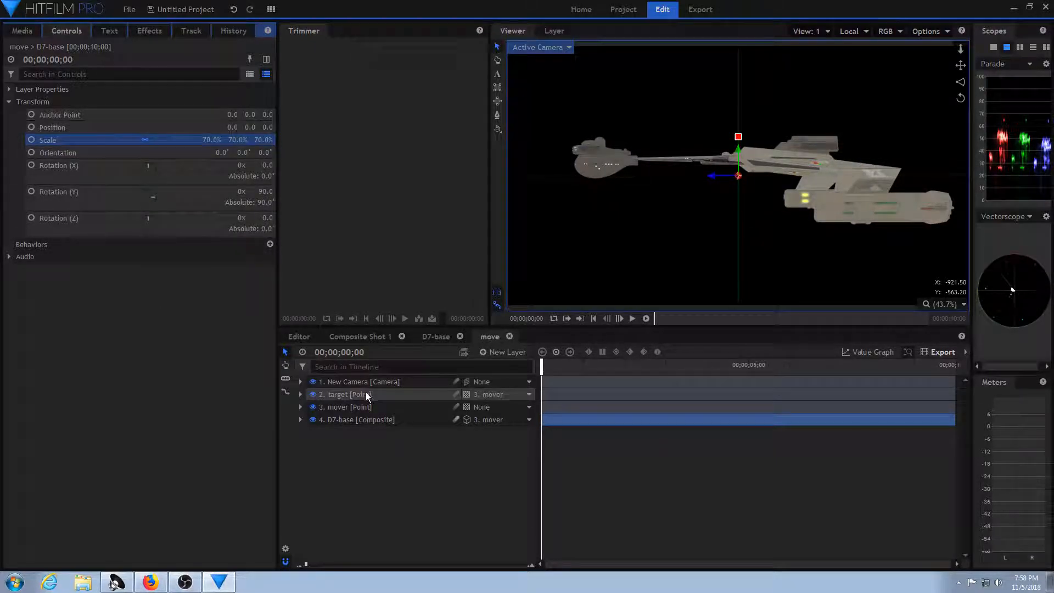
Convert the mover and target point layers to 3D Plane.
{"action": "left_click", "coordinate": [389, 407]}
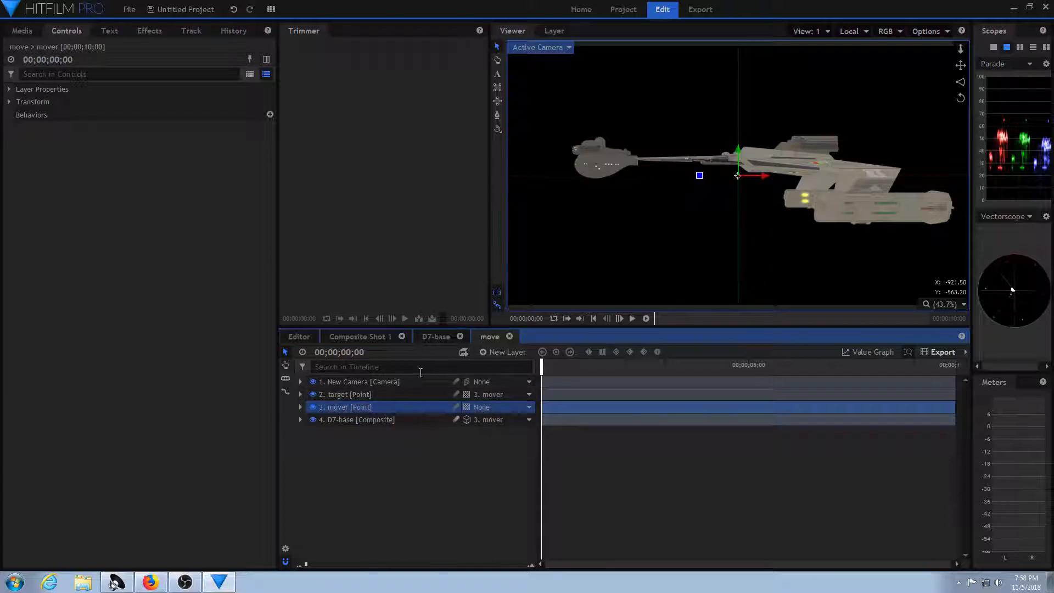
{"action": "left_click", "coordinate": [470, 410]}
{"action": "left_click", "coordinate": [483, 432]}
{"action": "left_click", "coordinate": [466, 394]}
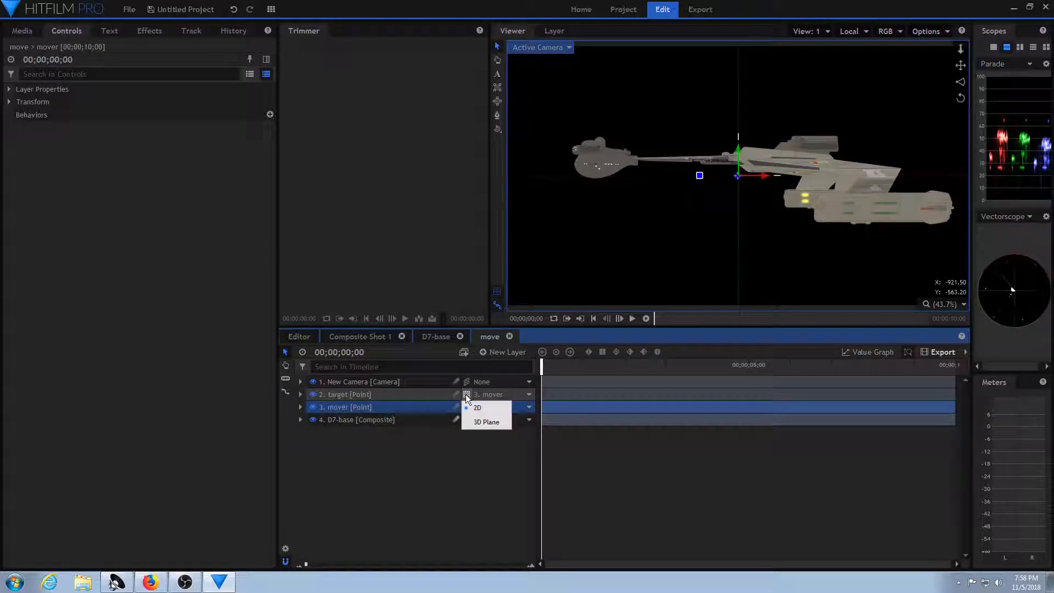
{"action": "left_click", "coordinate": [483, 422]}
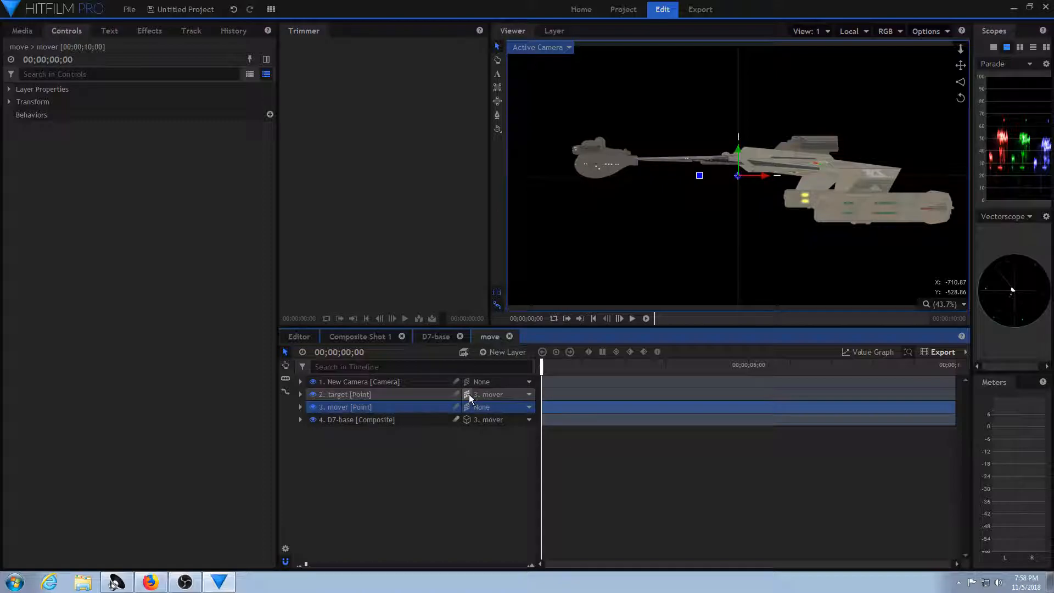
Move the target point onto the top of the ship's forward bridge section.
{"action": "left_click", "coordinate": [420, 394]}
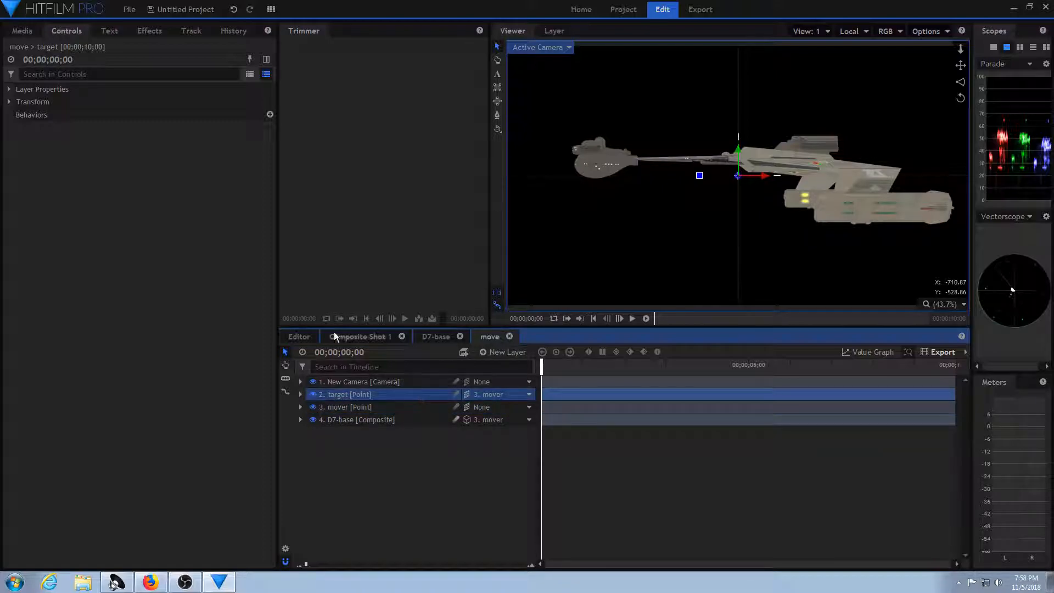
{"action": "left_click_drag", "start_coordinate": [765, 176], "coordinate": [620, 140]}
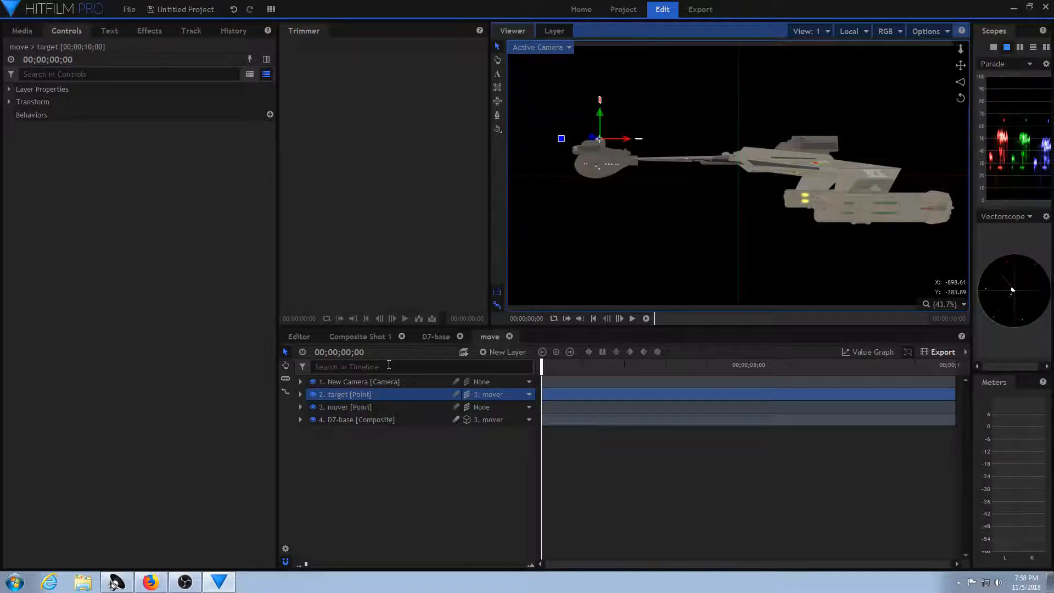
{"action": "left_click", "coordinate": [395, 407]}
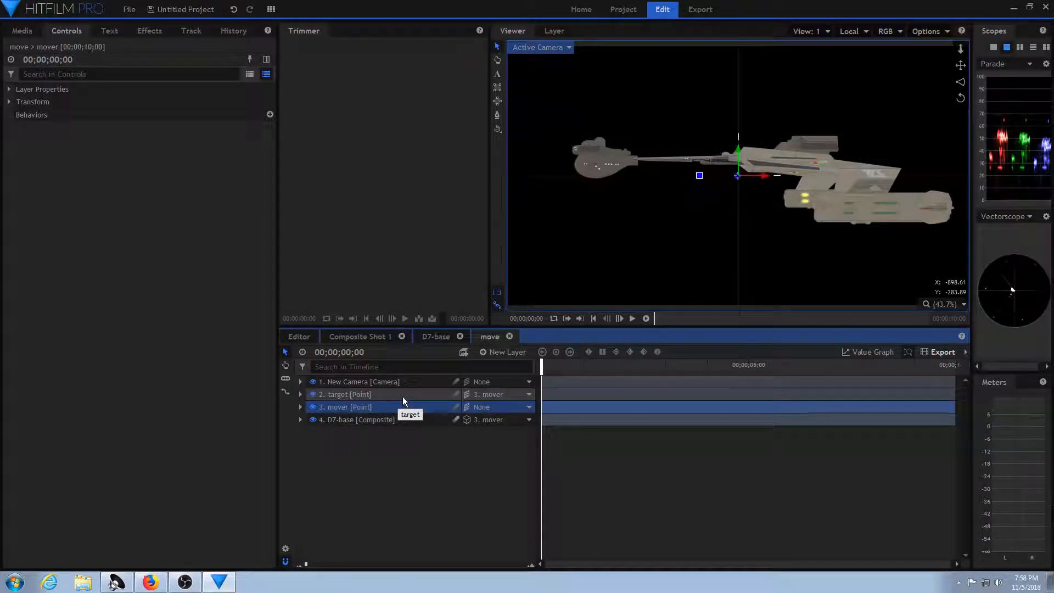
{"action": "left_click", "coordinate": [403, 396]}
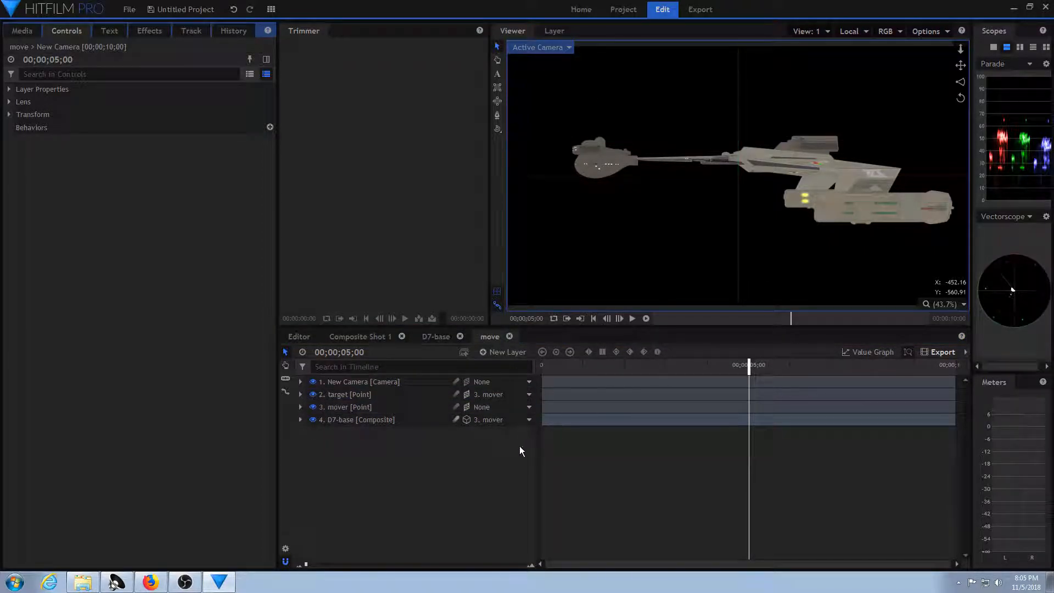
Show the mover point's Position in the Value Graph and move the point along X to about 1774.3, out of frame.
{"action": "left_click", "coordinate": [409, 408]}
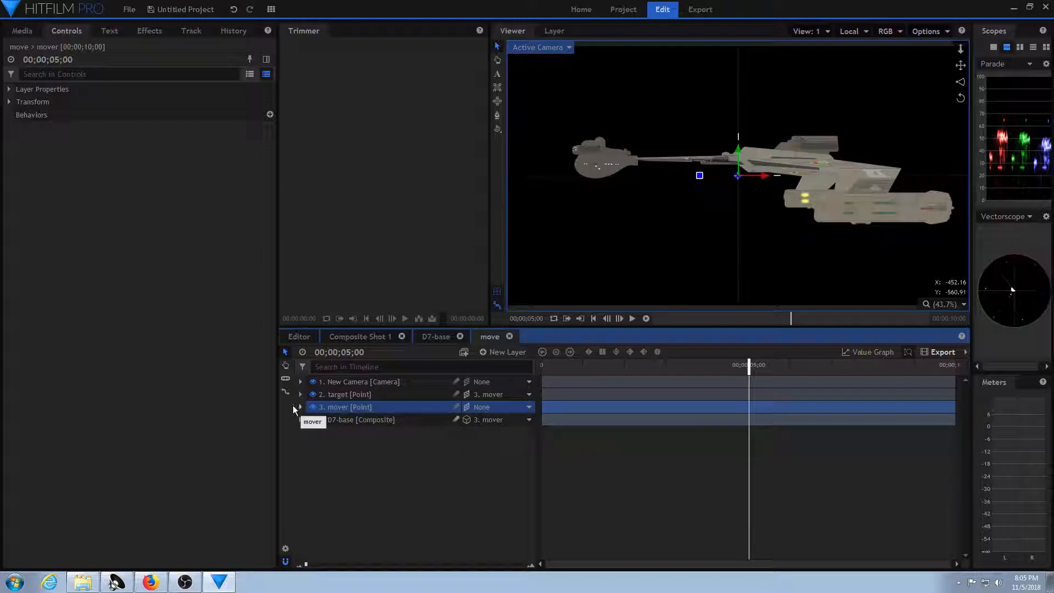
{"action": "left_click", "coordinate": [9, 102]}
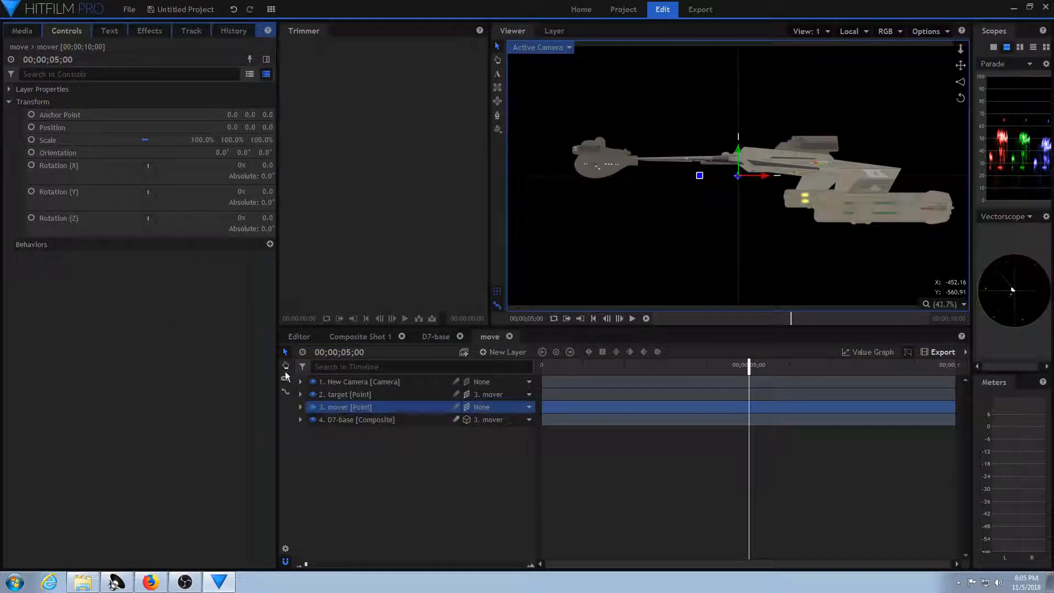
{"action": "left_click", "coordinate": [300, 407]}
{"action": "left_click", "coordinate": [311, 420]}
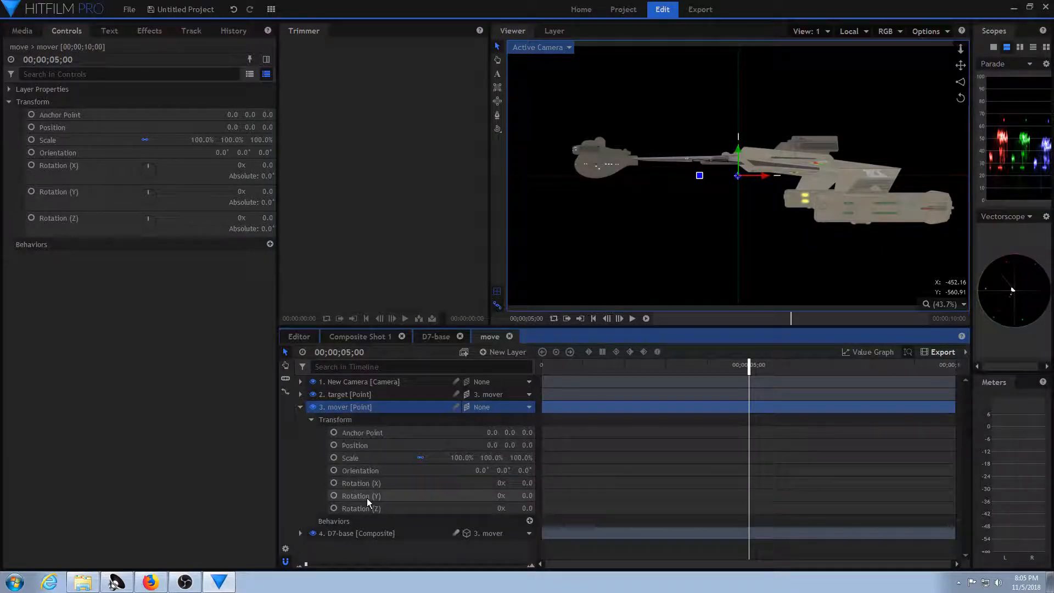
{"action": "left_click", "coordinate": [448, 446]}
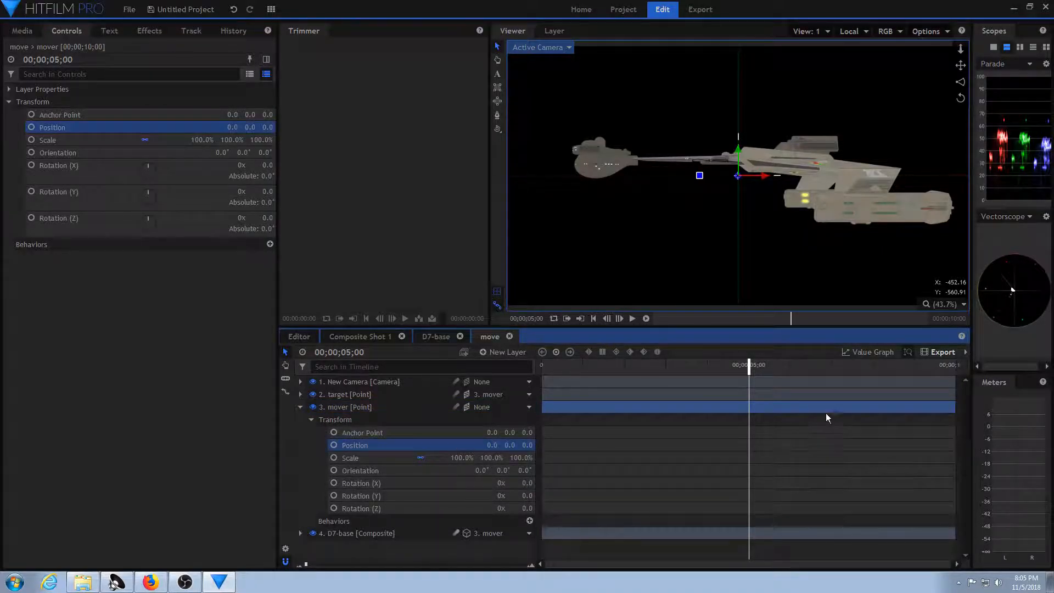
{"action": "left_click", "coordinate": [882, 352]}
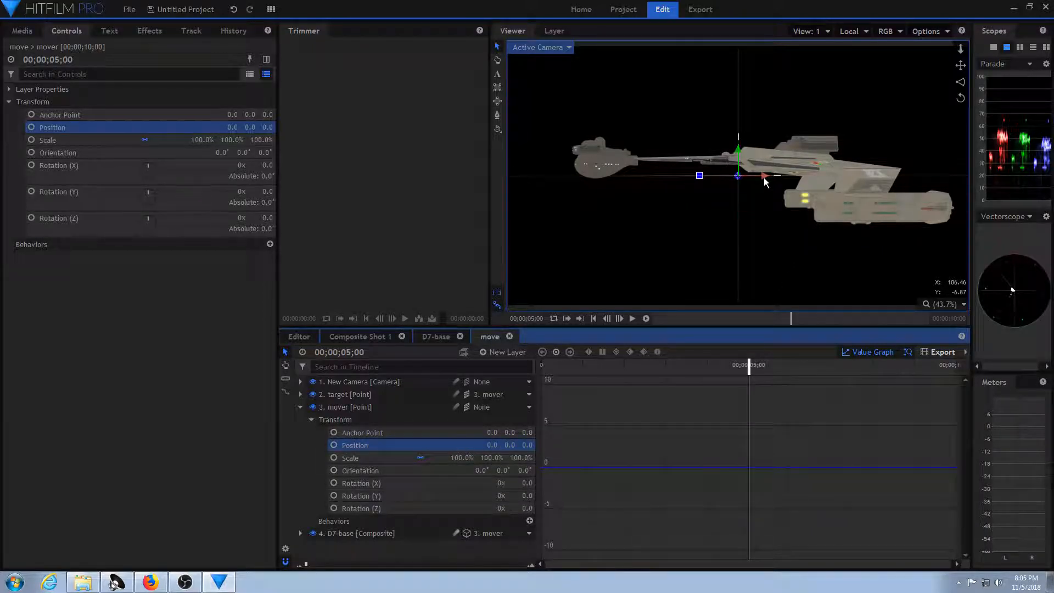
{"action": "left_click_drag", "start_coordinate": [764, 177], "coordinate": [1053, 211]}
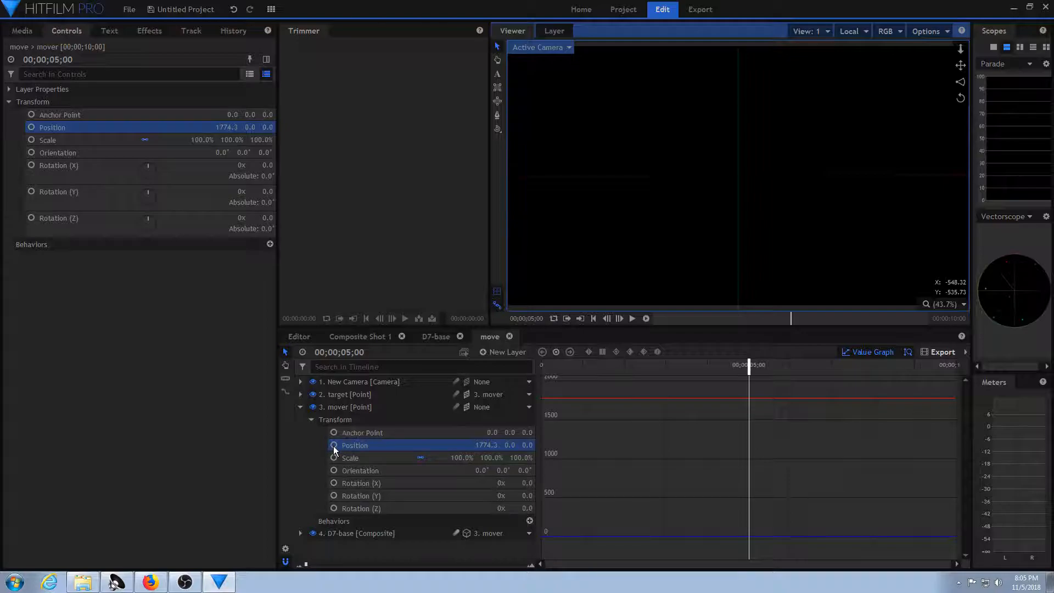
{"action": "left_click", "coordinate": [556, 353]}
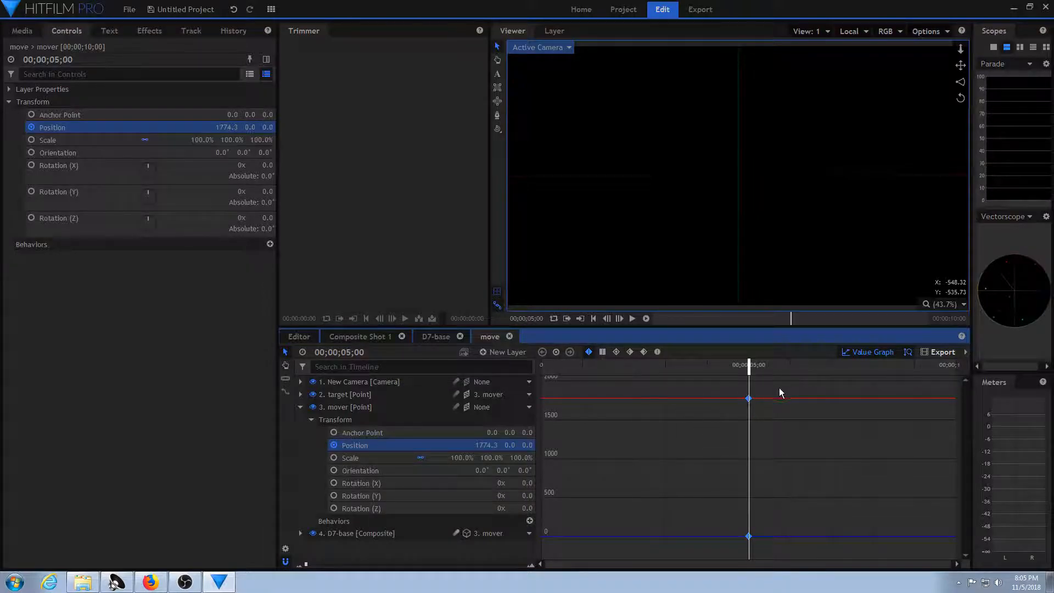
{"action": "left_click_drag", "start_coordinate": [724, 385], "coordinate": [805, 558]}
{"action": "key", "text": "Delete"}
Keyframe the mover point's Position at 00;00;00;00 and set its X position to about -2092.6 at 00;00;09;29.
{"action": "left_click_drag", "start_coordinate": [748, 371], "coordinate": [535, 379]}
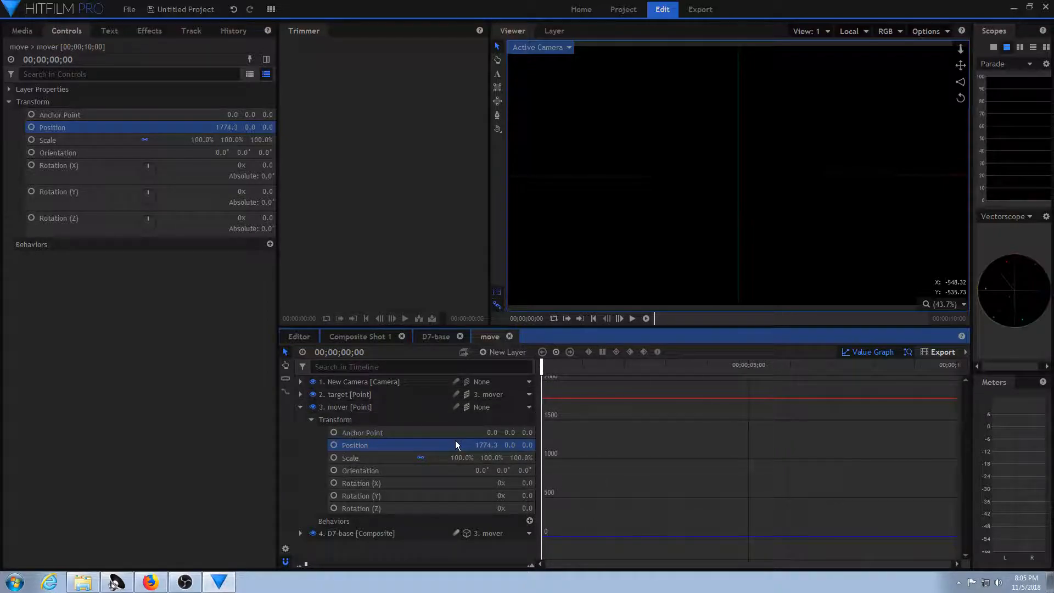
{"action": "mouse_move", "coordinate": [542, 367]}
{"action": "left_mouse_down"}
{"action": "mouse_move", "coordinate": [561, 364]}
{"action": "mouse_move", "coordinate": [539, 366]}
{"action": "left_mouse_up"}
{"action": "left_click", "coordinate": [556, 351]}
{"action": "left_click_drag", "start_coordinate": [543, 366], "coordinate": [958, 370]}
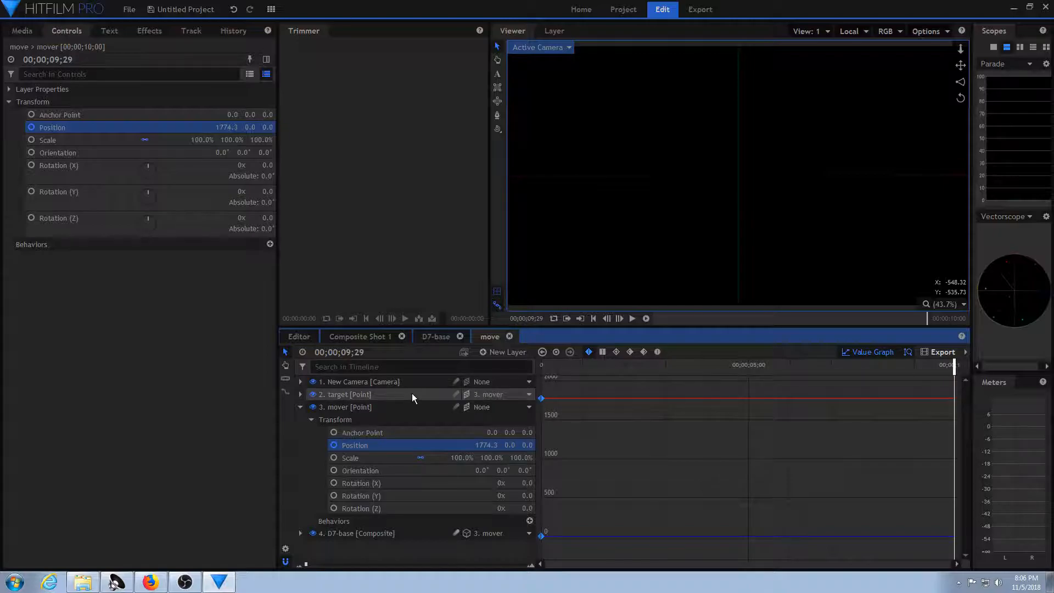
{"action": "left_click_drag", "start_coordinate": [486, 445], "coordinate": [306, 446]}
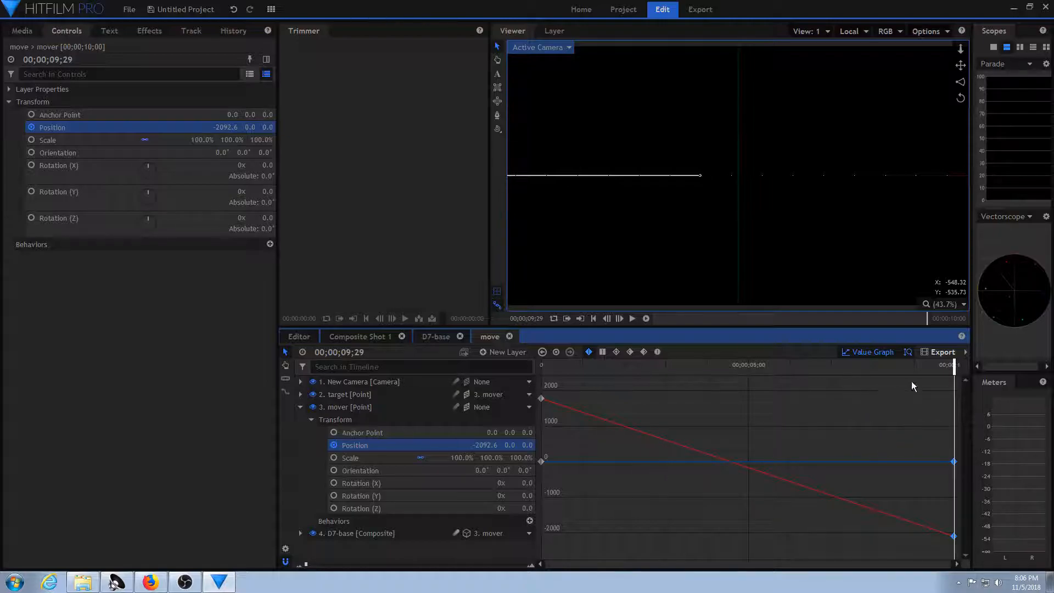
Play the ship's flight across the frame from the start and scrub to about 00;00;03;03.
{"action": "left_click_drag", "start_coordinate": [859, 365], "coordinate": [544, 367]}
{"action": "key", "text": "space"}
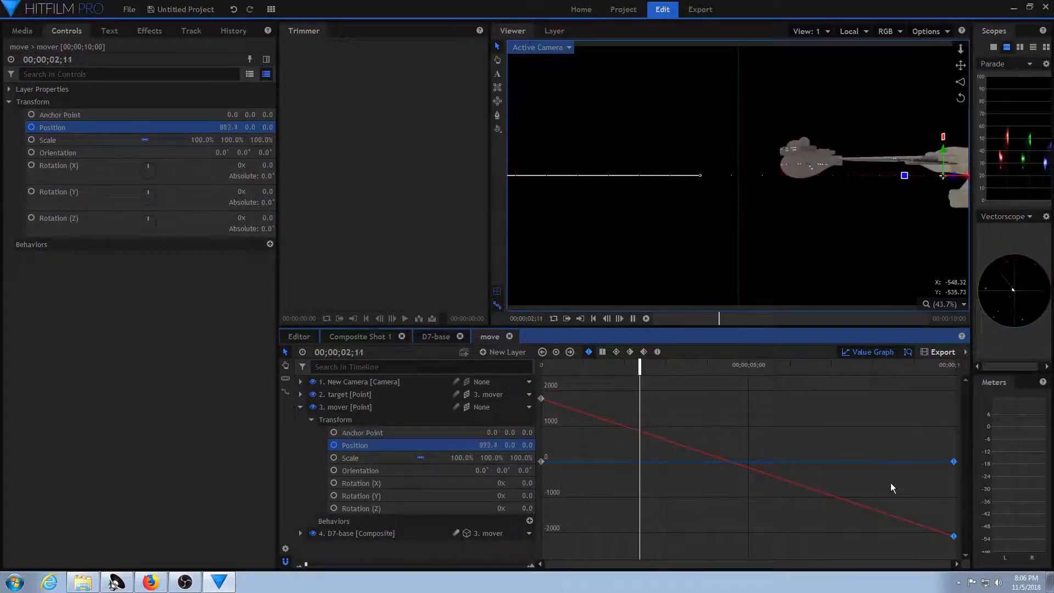
{"action": "left_click_drag", "start_coordinate": [799, 366], "coordinate": [668, 393]}
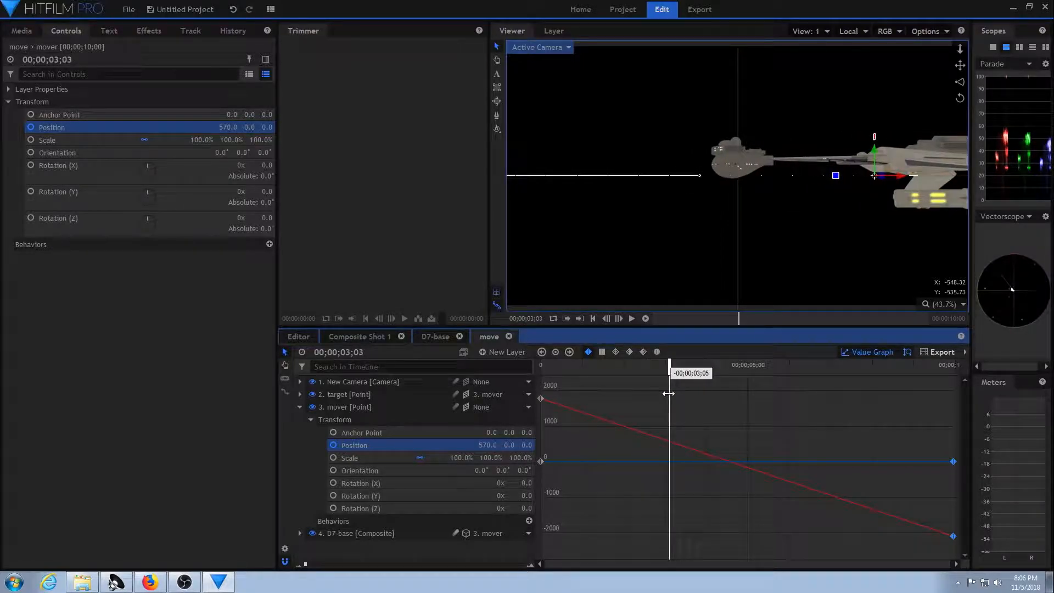
Set the New Camera's Alignment to Towards Layer and choose the target point as its alignment layer.
{"action": "left_click", "coordinate": [298, 408]}
{"action": "left_click", "coordinate": [348, 382]}
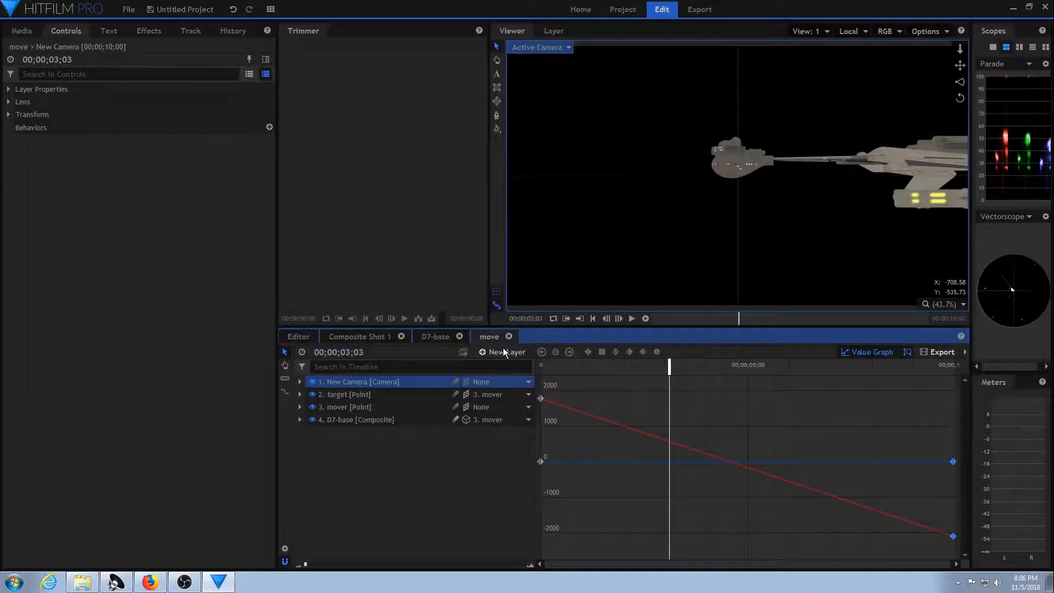
{"action": "left_click", "coordinate": [364, 396]}
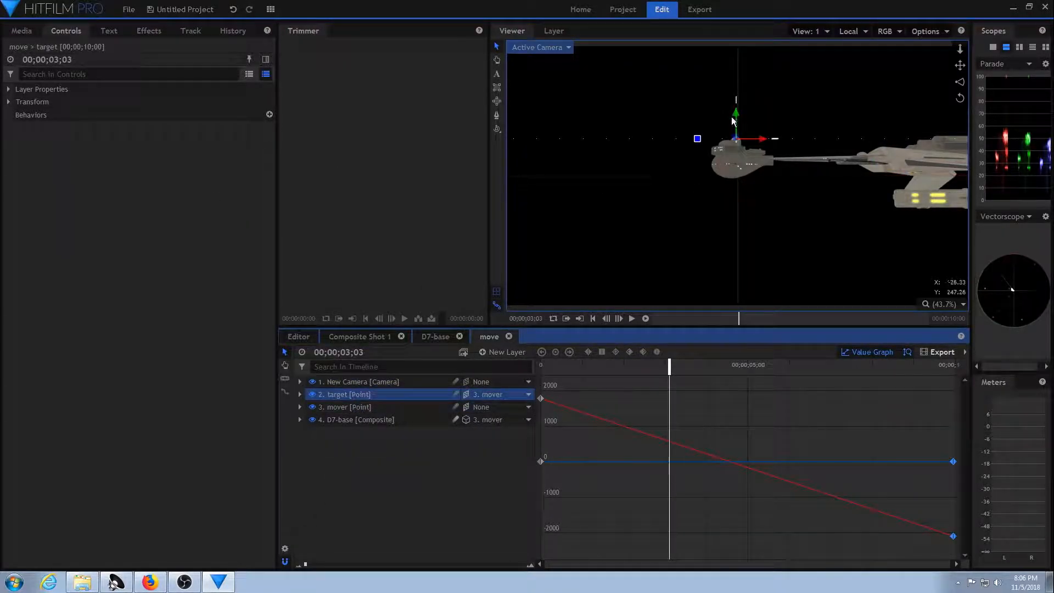
{"action": "left_click", "coordinate": [366, 385]}
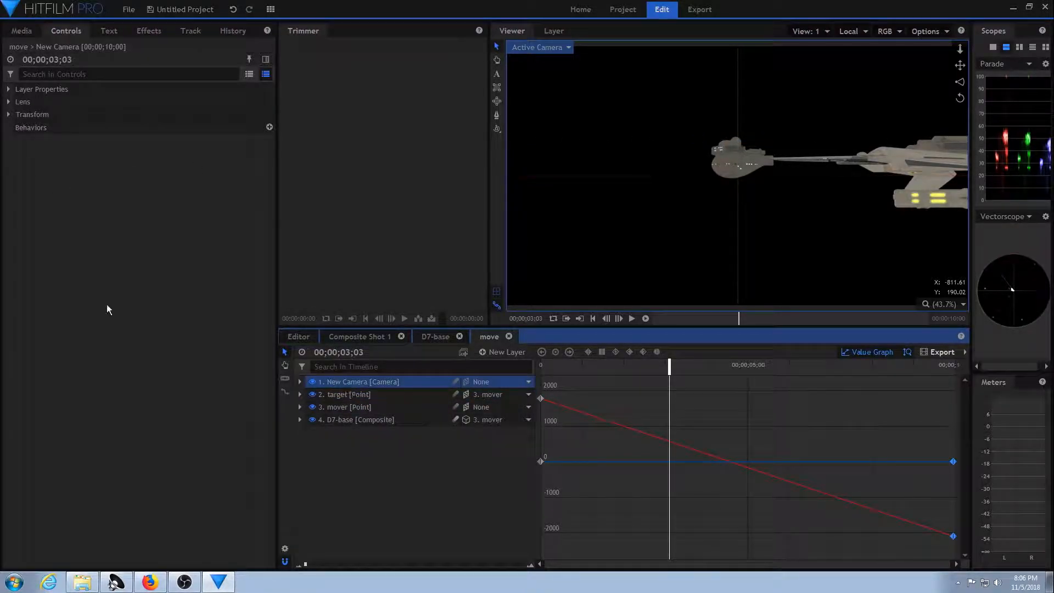
{"action": "left_click", "coordinate": [10, 90]}
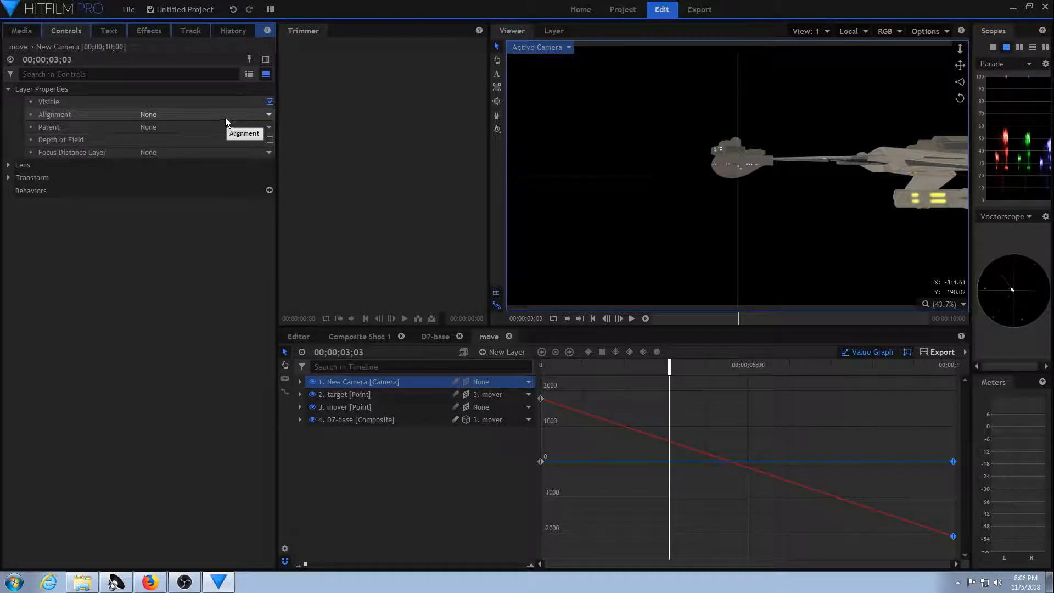
{"action": "left_click", "coordinate": [262, 115]}
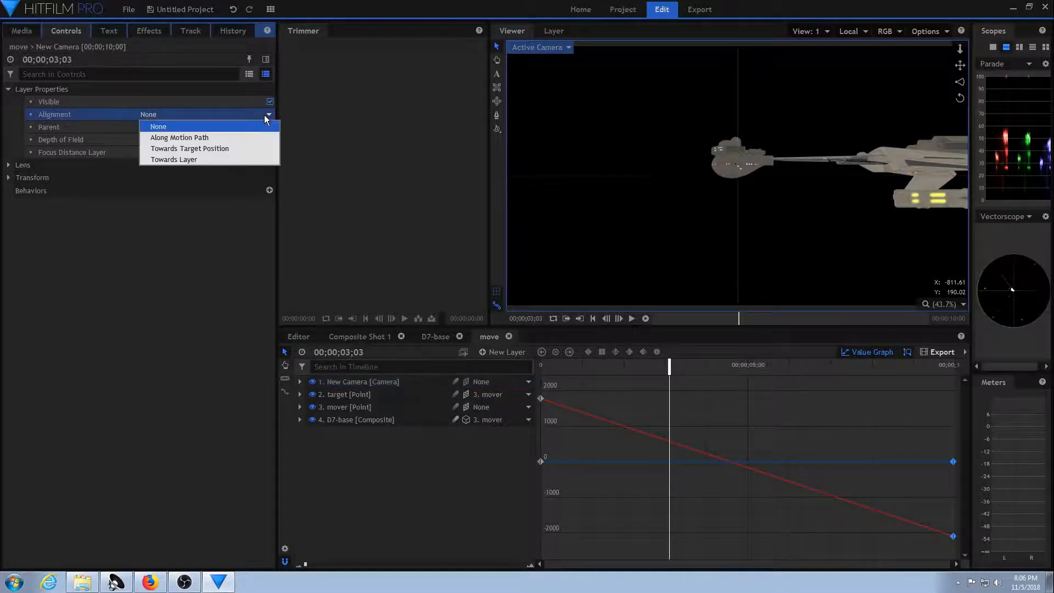
{"action": "left_click", "coordinate": [206, 160]}
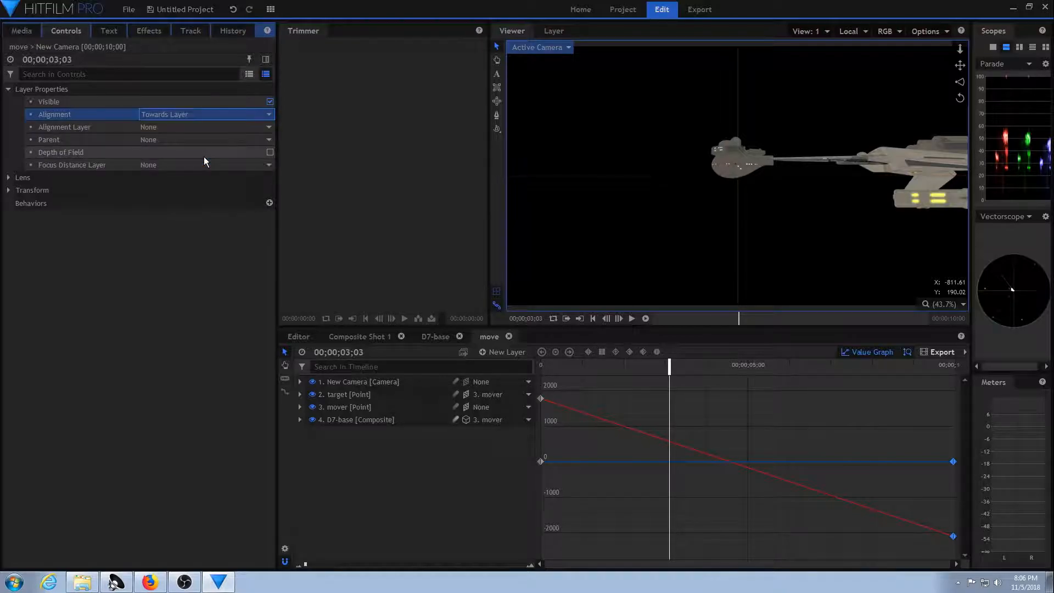
{"action": "left_click", "coordinate": [243, 127]}
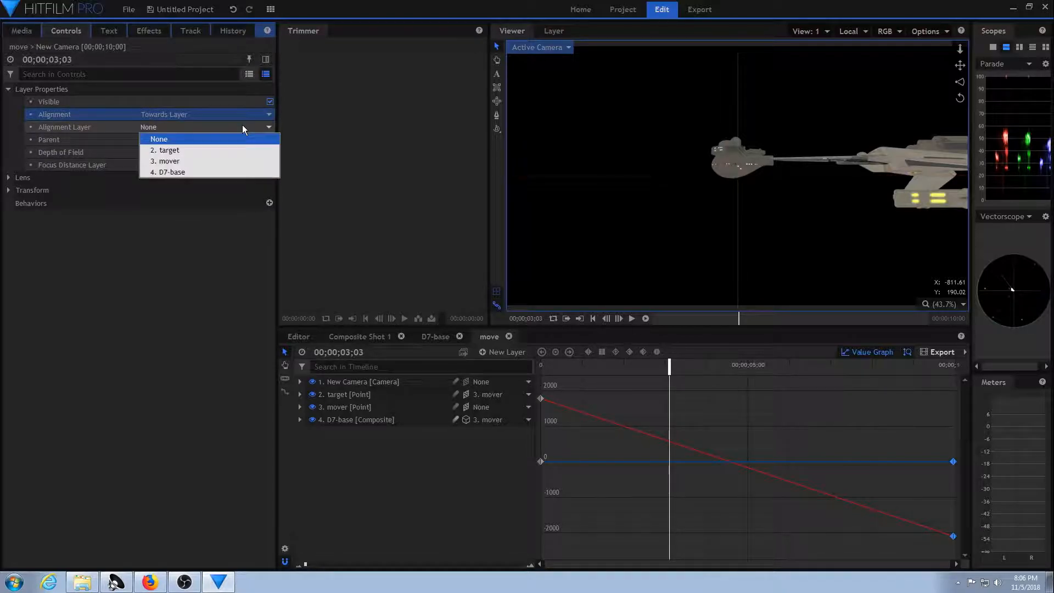
{"action": "left_click", "coordinate": [203, 149]}
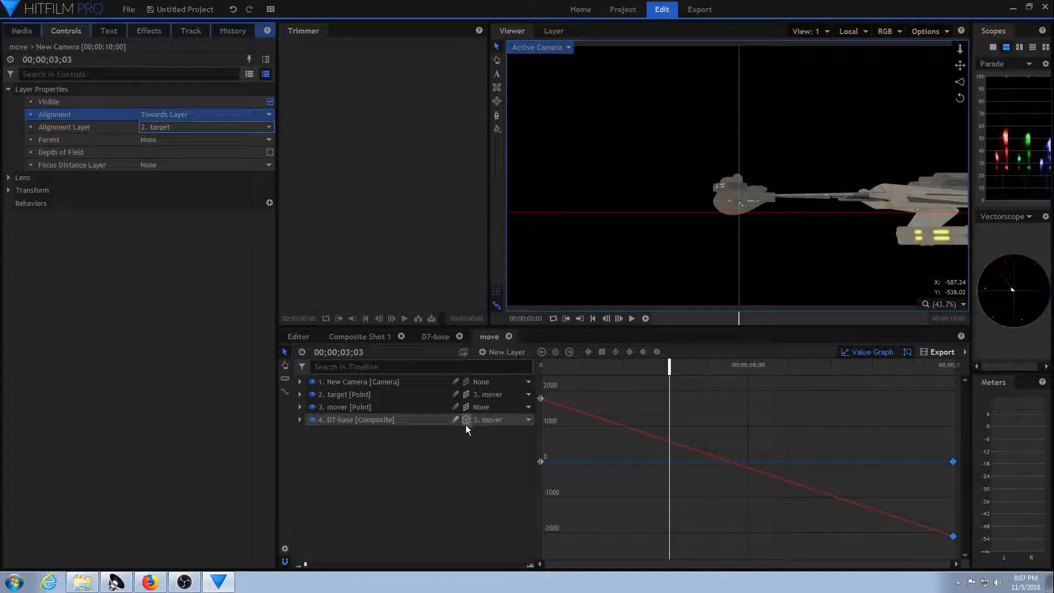
Hide the viewer grid, set the camera's Position to about Y 259.0 and Z 292.6, and scrub to 00;00;01;13.
{"action": "left_click_drag", "start_coordinate": [670, 363], "coordinate": [590, 439]}
{"action": "left_click", "coordinate": [385, 382]}
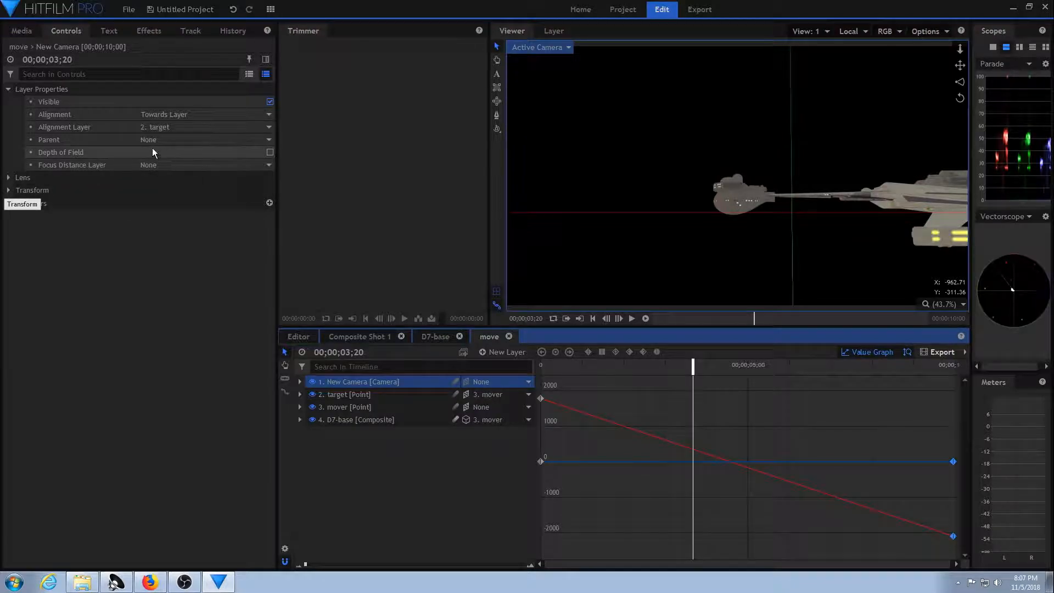
{"action": "left_click", "coordinate": [8, 191]}
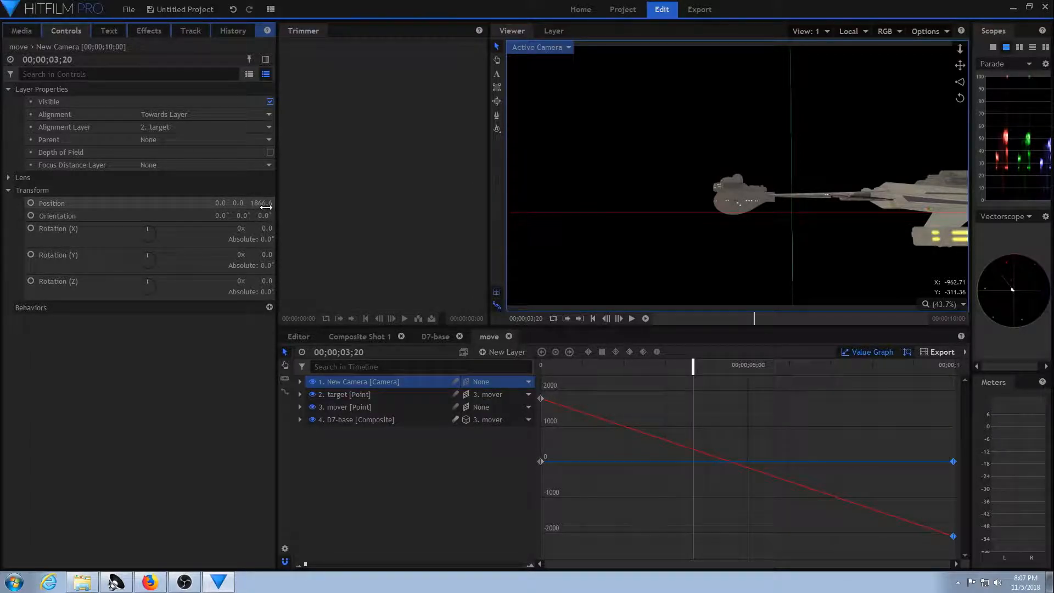
{"action": "left_click_drag", "start_coordinate": [261, 203], "coordinate": [66, 235]}
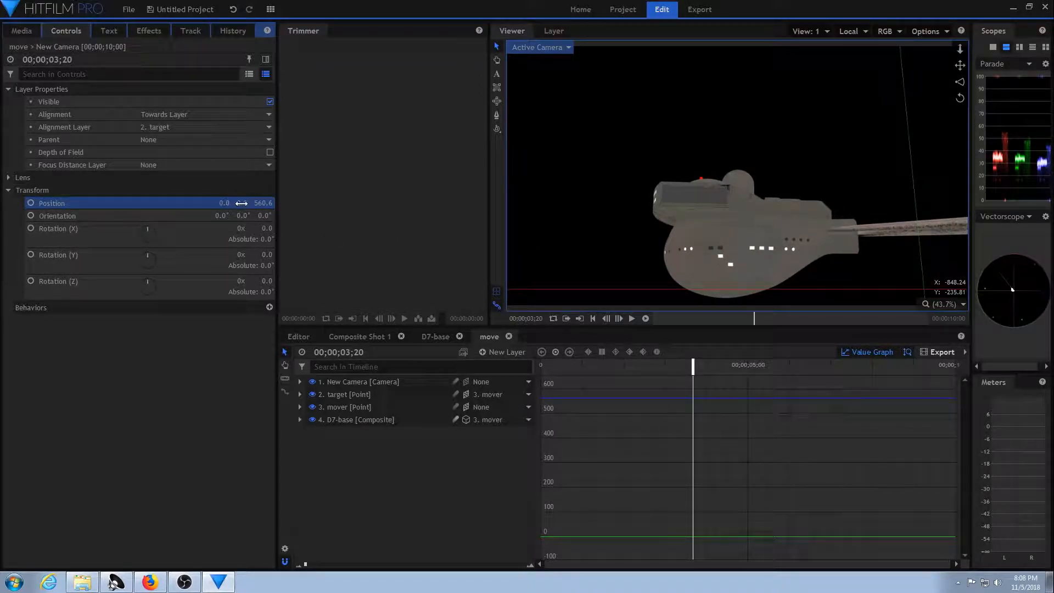
{"action": "left_click_drag", "start_coordinate": [242, 203], "coordinate": [383, 203]}
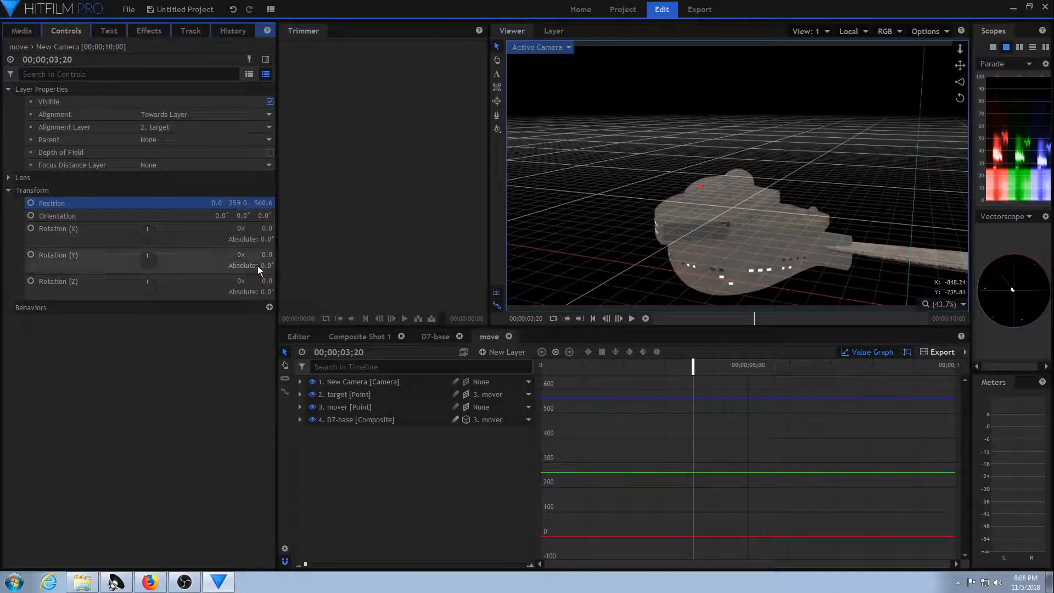
{"action": "left_click", "coordinate": [496, 292]}
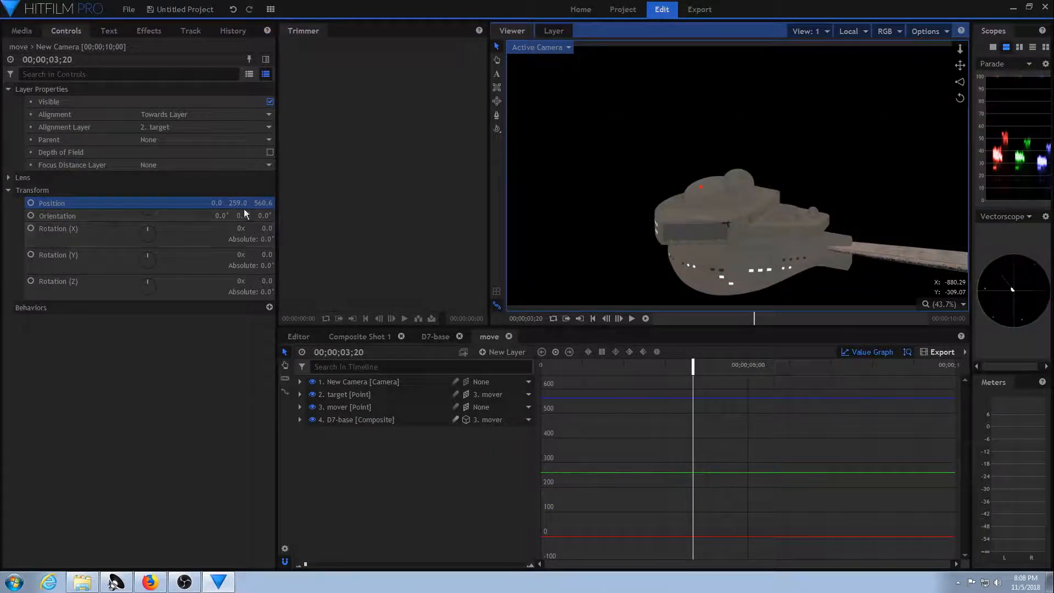
{"action": "left_click_drag", "start_coordinate": [257, 203], "coordinate": [272, 203]}
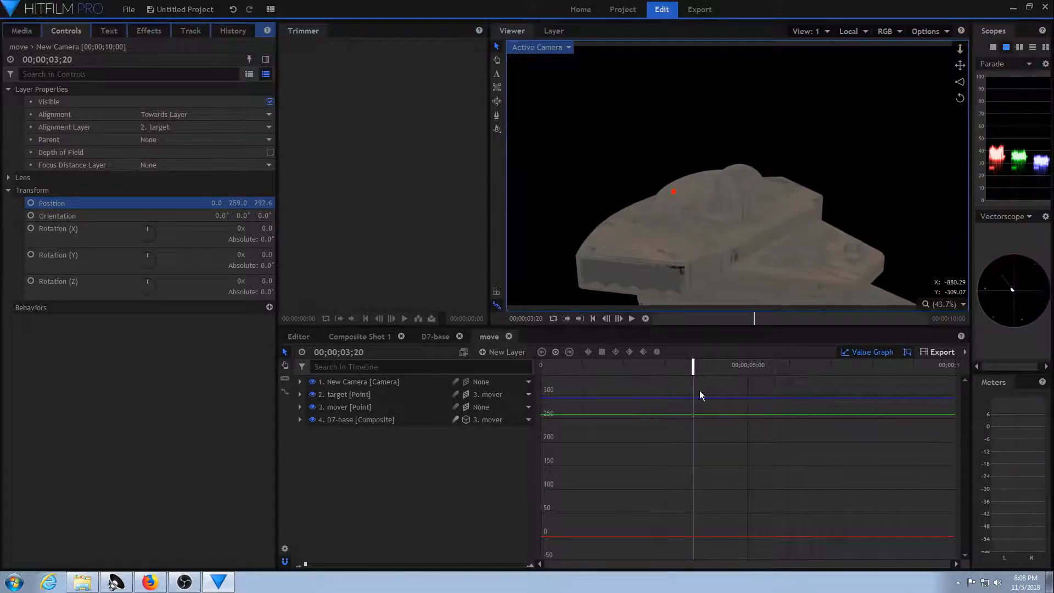
{"action": "left_click_drag", "start_coordinate": [692, 369], "coordinate": [600, 406]}
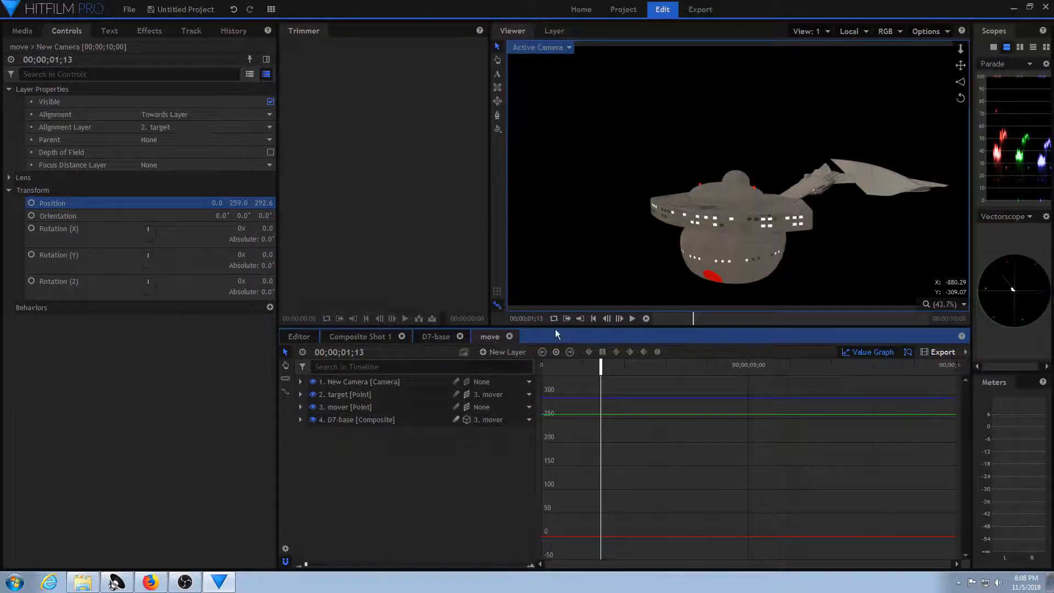
In the D7-base composite, switch the D7-cruiser model layer to 3D Unrolled.
{"action": "left_click", "coordinate": [447, 337]}
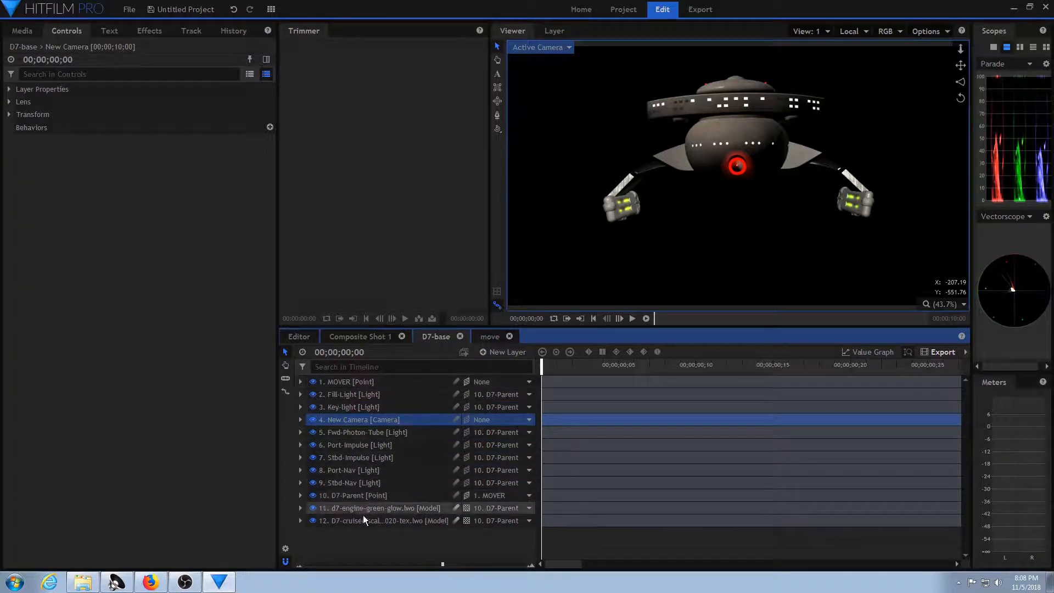
{"action": "left_click", "coordinate": [466, 522]}
{"action": "left_click", "coordinate": [503, 567]}
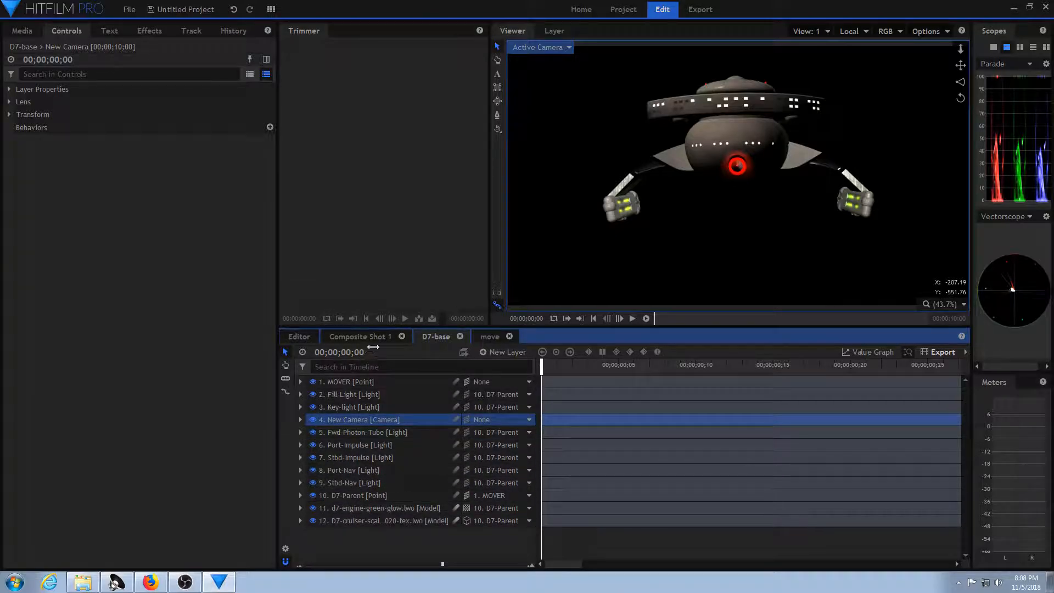
Play the move composite from the start to review the fly-by, and scrub back to about 00;00;01;19.
{"action": "left_click", "coordinate": [491, 336]}
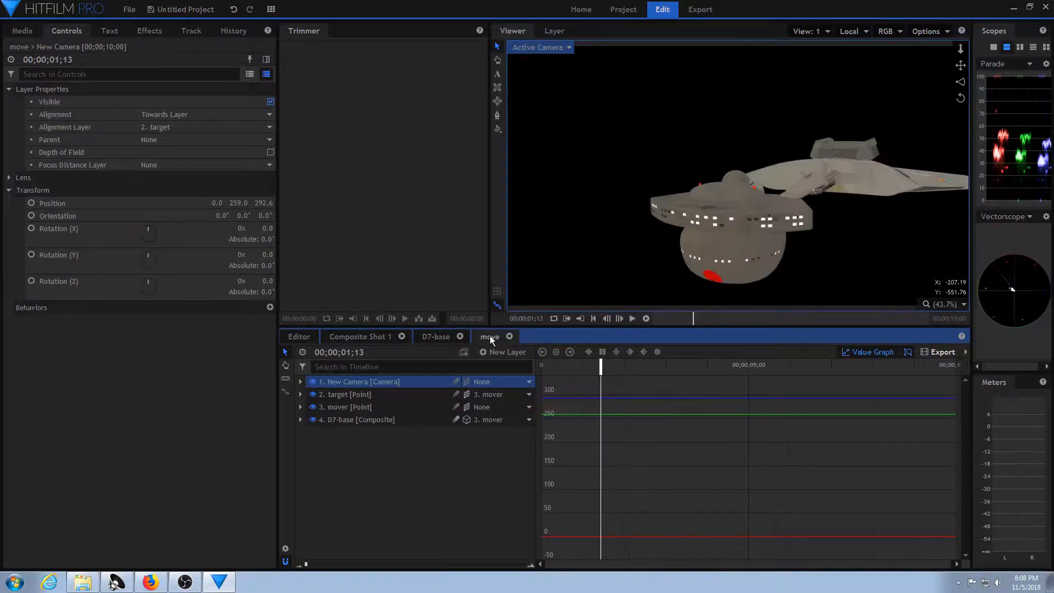
{"action": "left_click_drag", "start_coordinate": [600, 366], "coordinate": [541, 374]}
{"action": "key", "text": "space"}
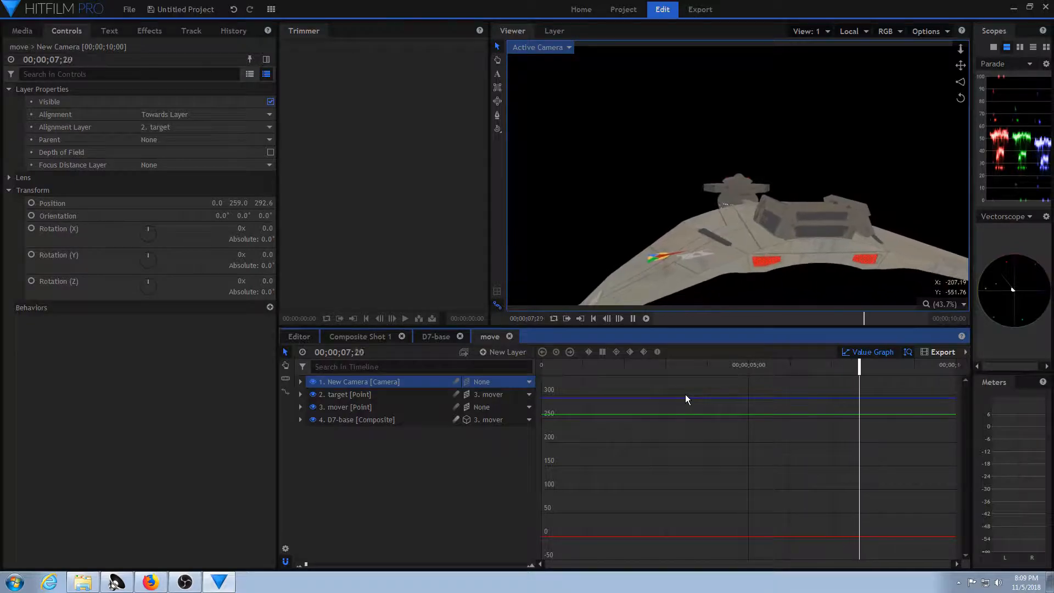
{"action": "key", "text": "space"}
{"action": "left_click_drag", "start_coordinate": [678, 363], "coordinate": [608, 368]}
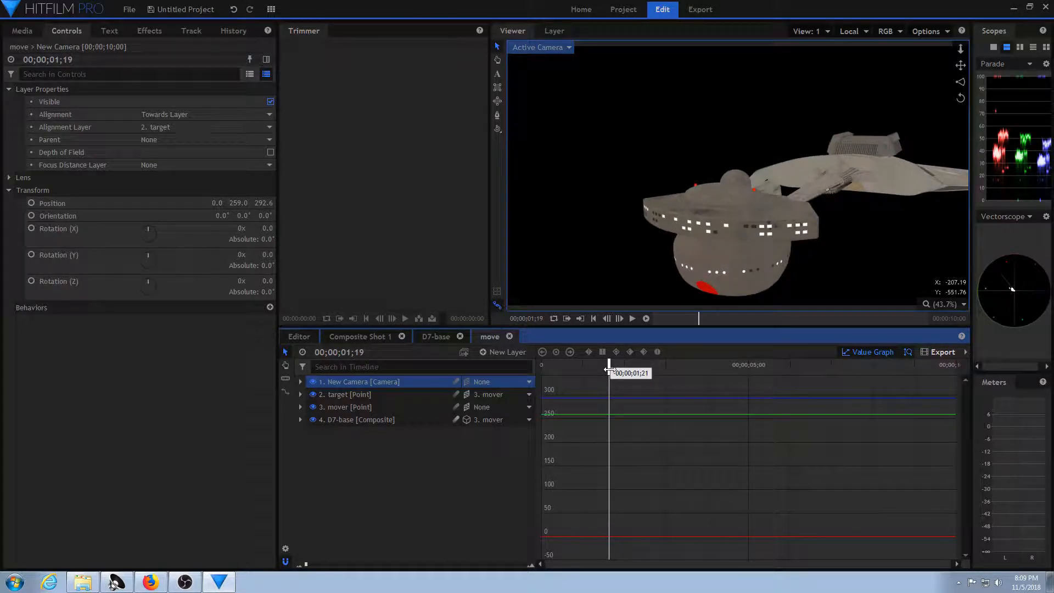
Enable Promote Lights on the D7-base layer in the move composite and scrub to 00;00;01;01.
{"action": "left_click", "coordinate": [384, 421]}
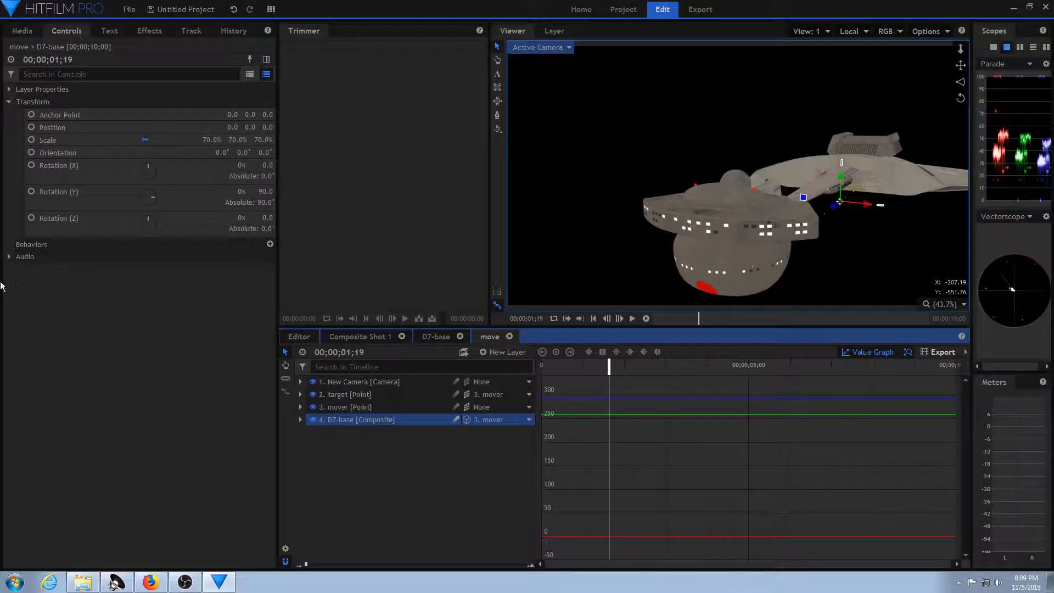
{"action": "left_click", "coordinate": [10, 90]}
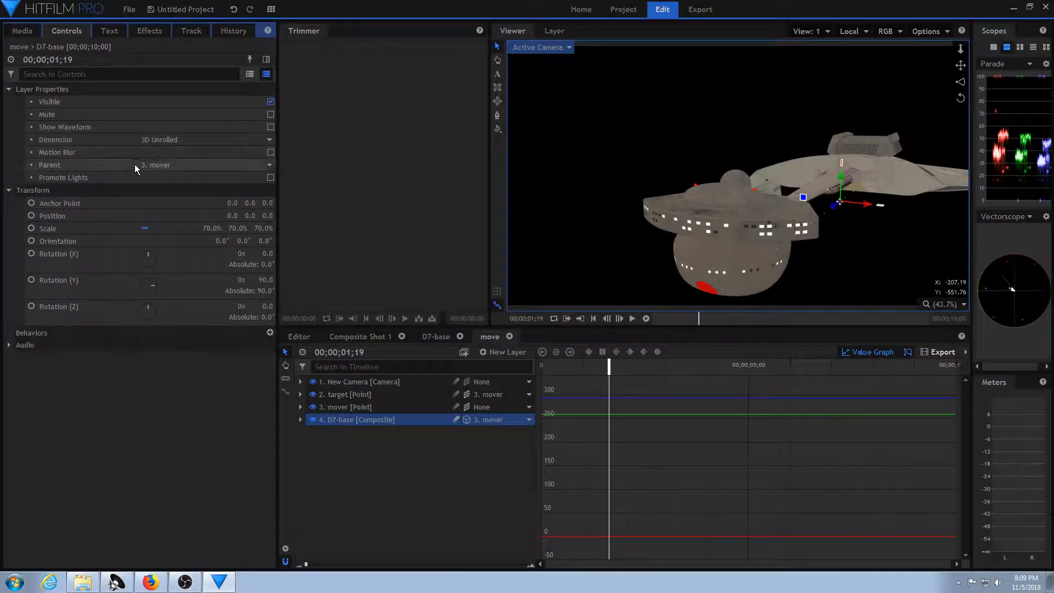
{"action": "left_click", "coordinate": [271, 177]}
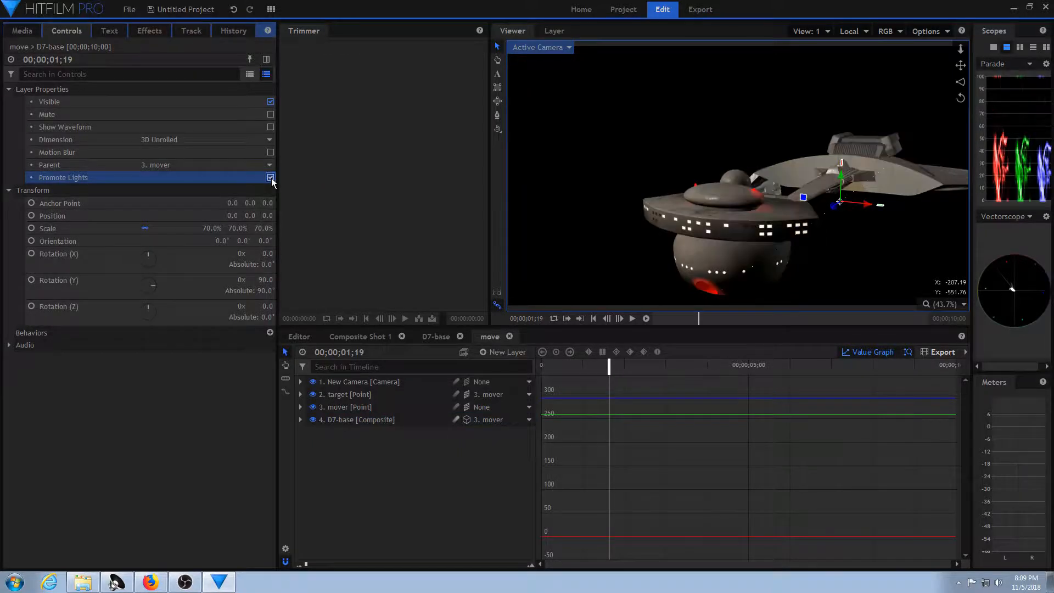
{"action": "left_click_drag", "start_coordinate": [615, 368], "coordinate": [584, 442]}
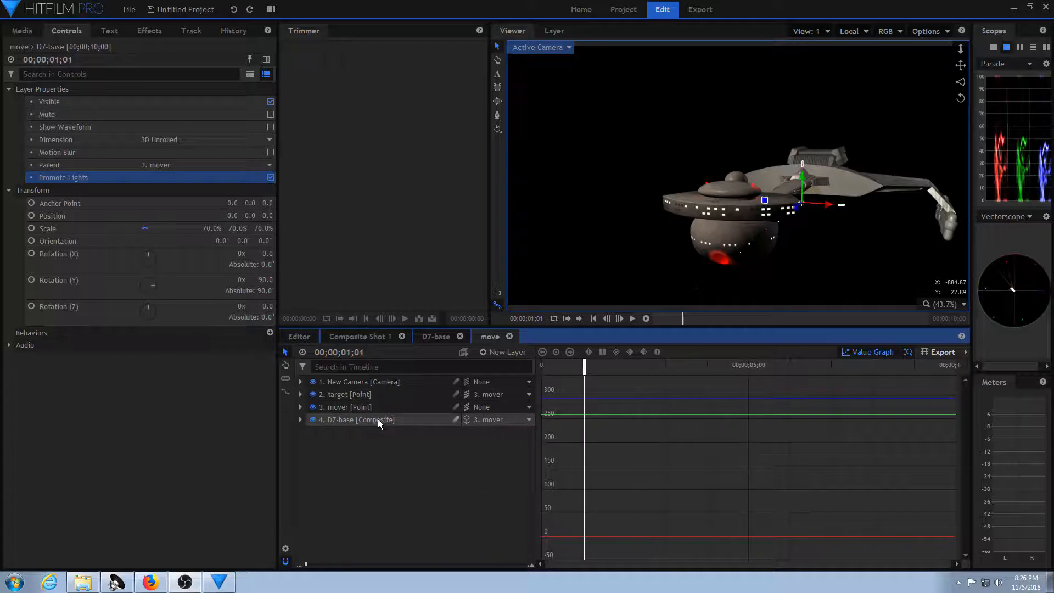
Duplicate the D7-base layer and place the copy behind the original at Position 689.0, 256.5, -826.6.
{"action": "left_click", "coordinate": [431, 420]}
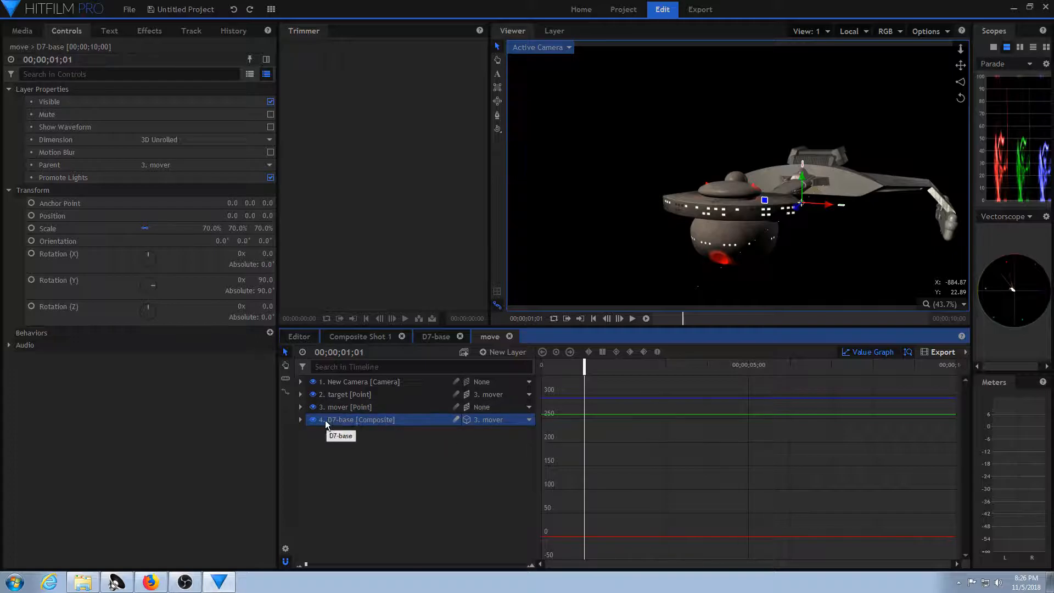
{"action": "right_click", "coordinate": [406, 417]}
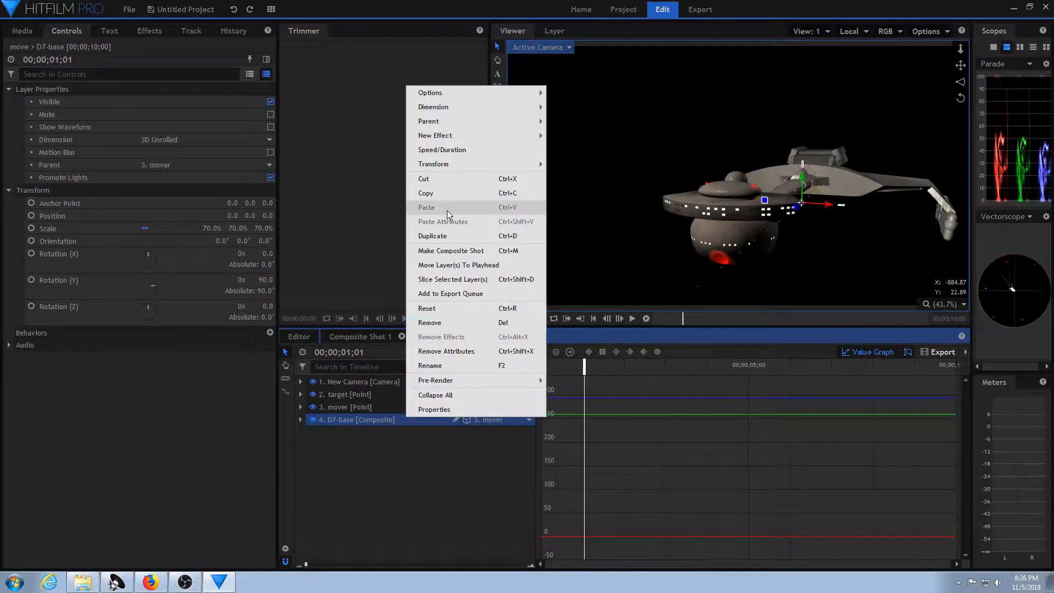
{"action": "left_click", "coordinate": [452, 236]}
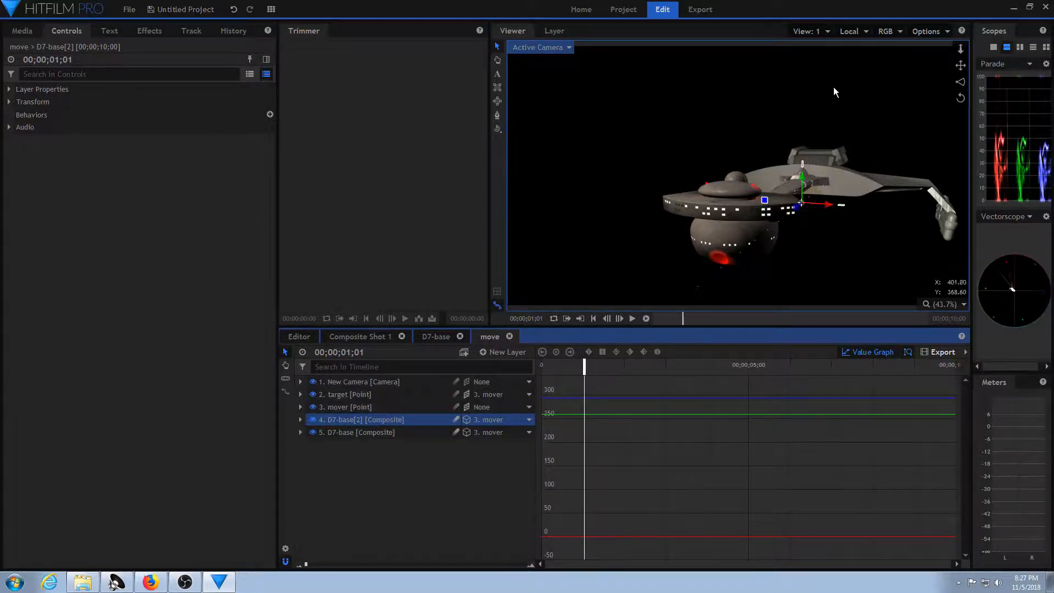
{"action": "left_click_drag", "start_coordinate": [803, 181], "coordinate": [688, 142]}
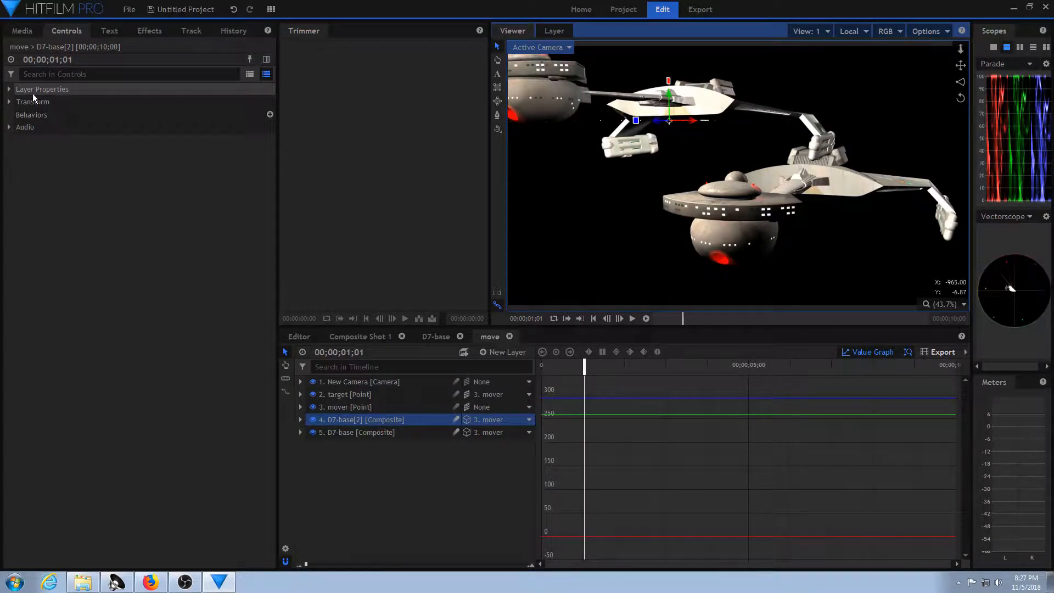
{"action": "left_click", "coordinate": [9, 102]}
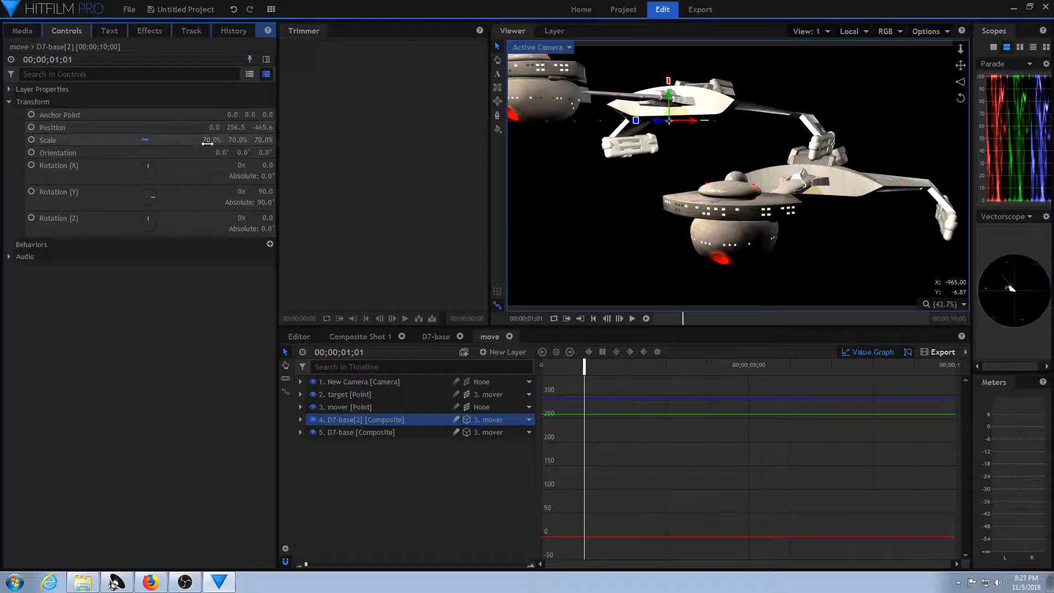
{"action": "left_click", "coordinate": [259, 127]}
{"action": "mouse_move", "coordinate": [210, 127]}
{"action": "left_mouse_down"}
{"action": "mouse_move", "coordinate": [269, 127]}
{"action": "mouse_move", "coordinate": [226, 128]}
{"action": "left_mouse_up"}
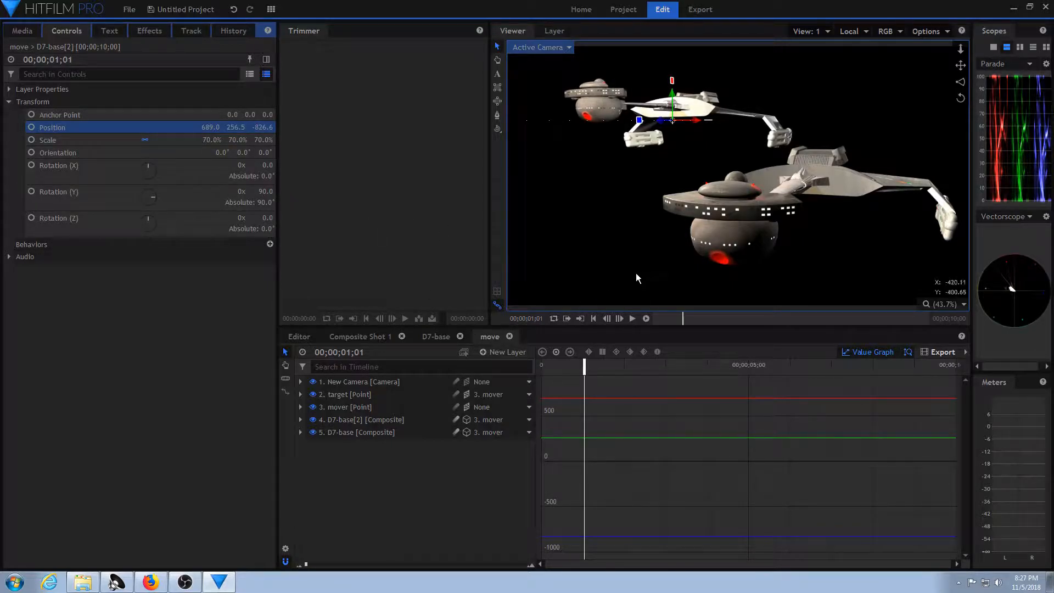
Duplicate the D7-base layer again at 00;00;00;00 and place the new copy at Position 2232.0, 568.9, -50.1.
{"action": "left_click_drag", "start_coordinate": [584, 368], "coordinate": [540, 371]}
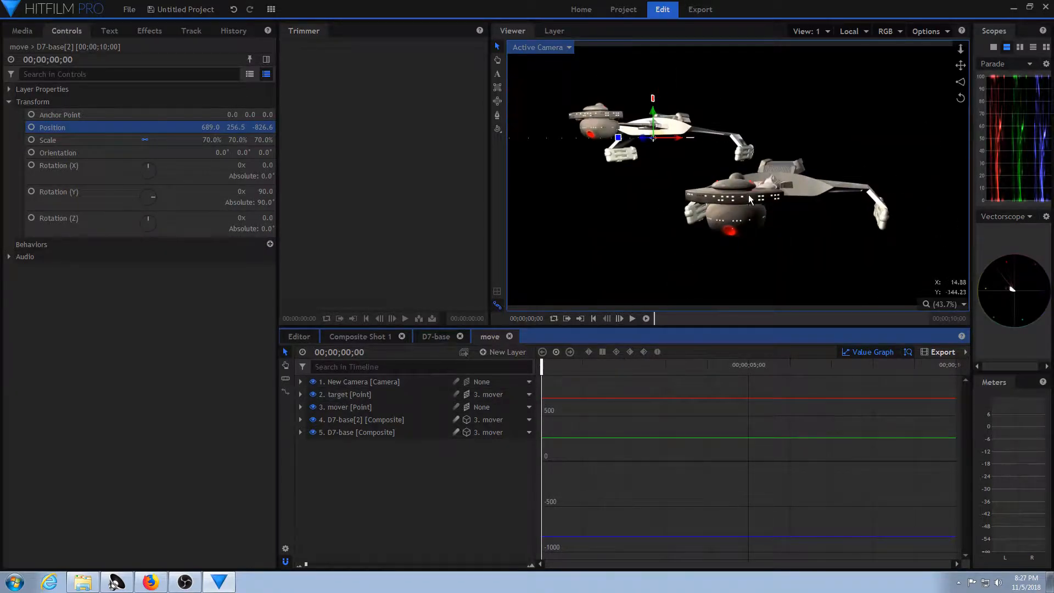
{"action": "right_click", "coordinate": [385, 432]}
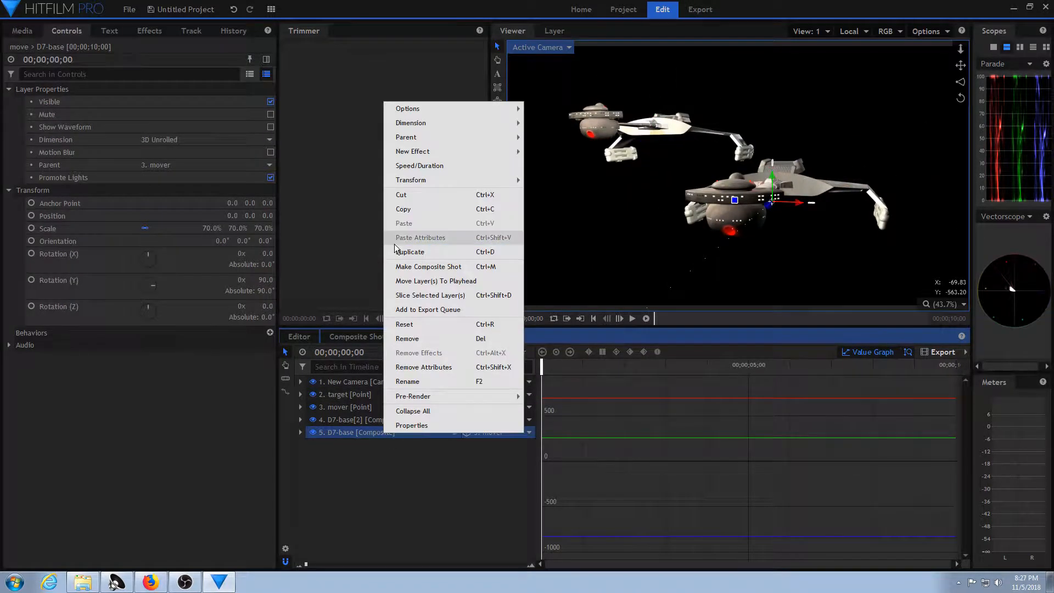
{"action": "left_click", "coordinate": [423, 253]}
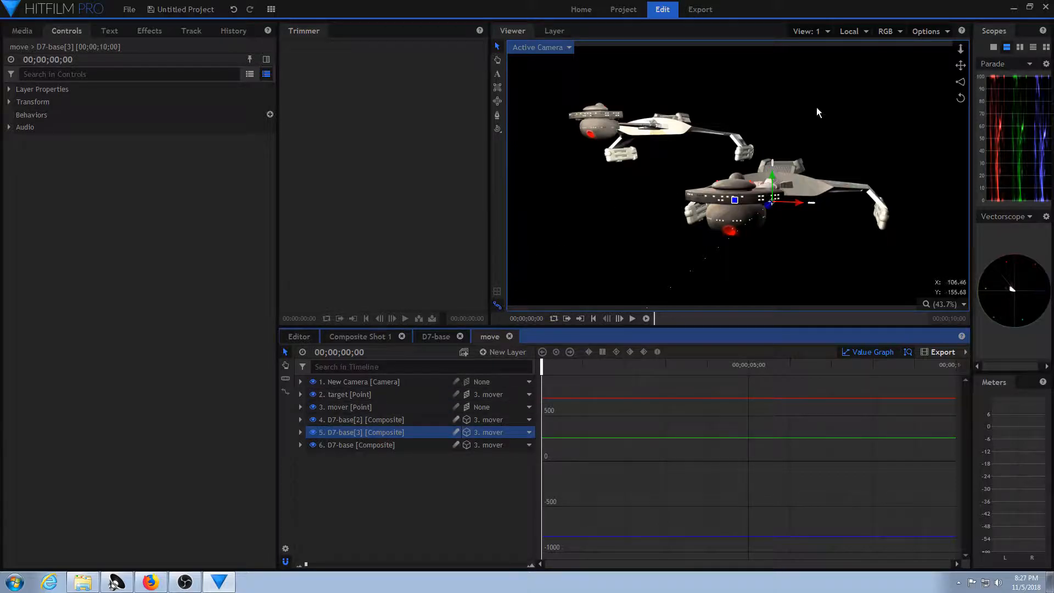
{"action": "left_click_drag", "start_coordinate": [773, 174], "coordinate": [891, 250]}
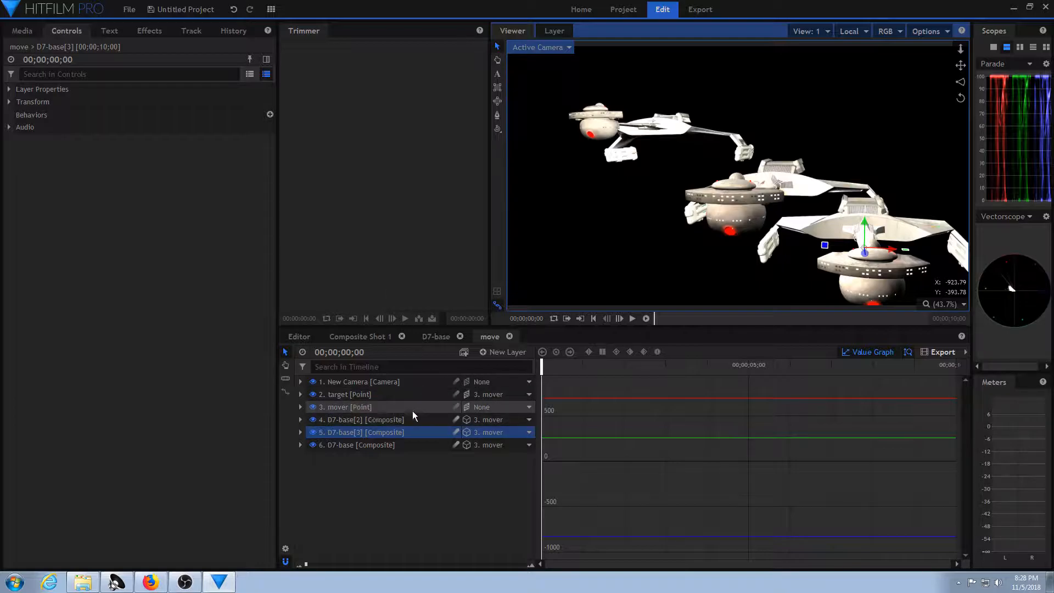
{"action": "left_click", "coordinate": [417, 433]}
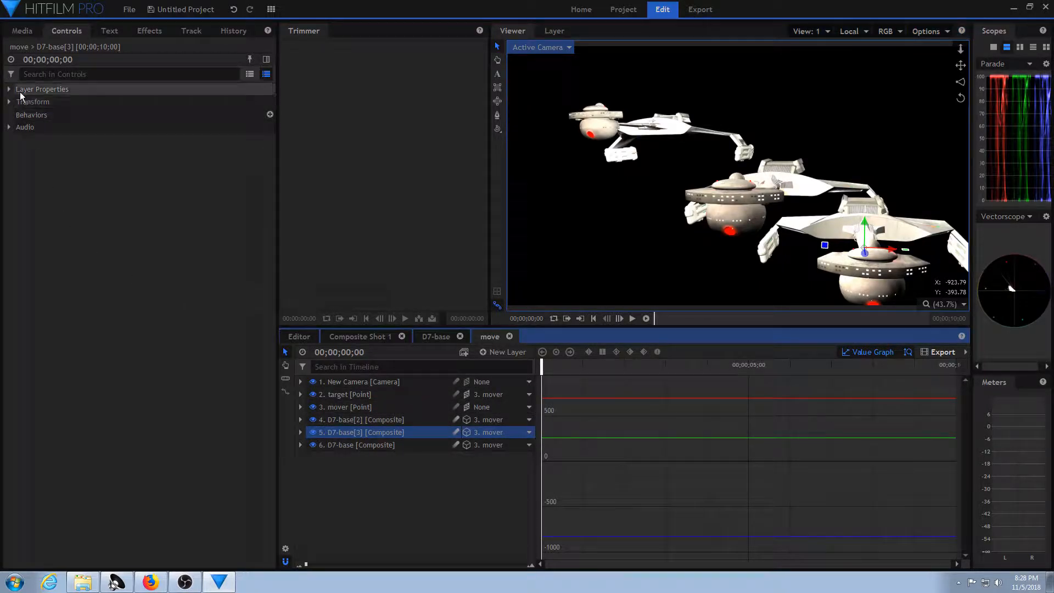
{"action": "left_click", "coordinate": [9, 102]}
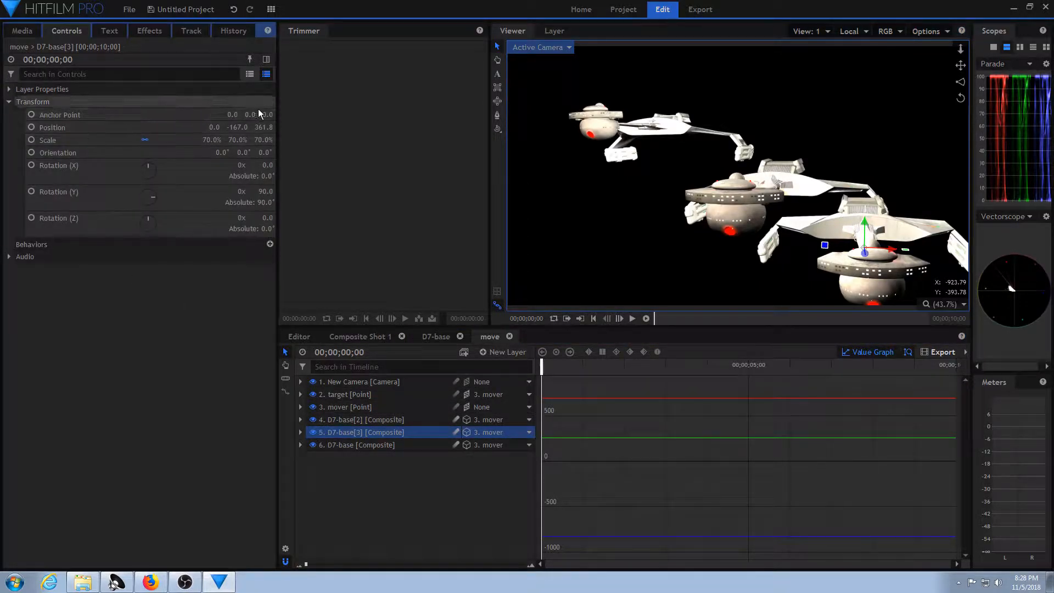
{"action": "left_click_drag", "start_coordinate": [215, 128], "coordinate": [827, 127]}
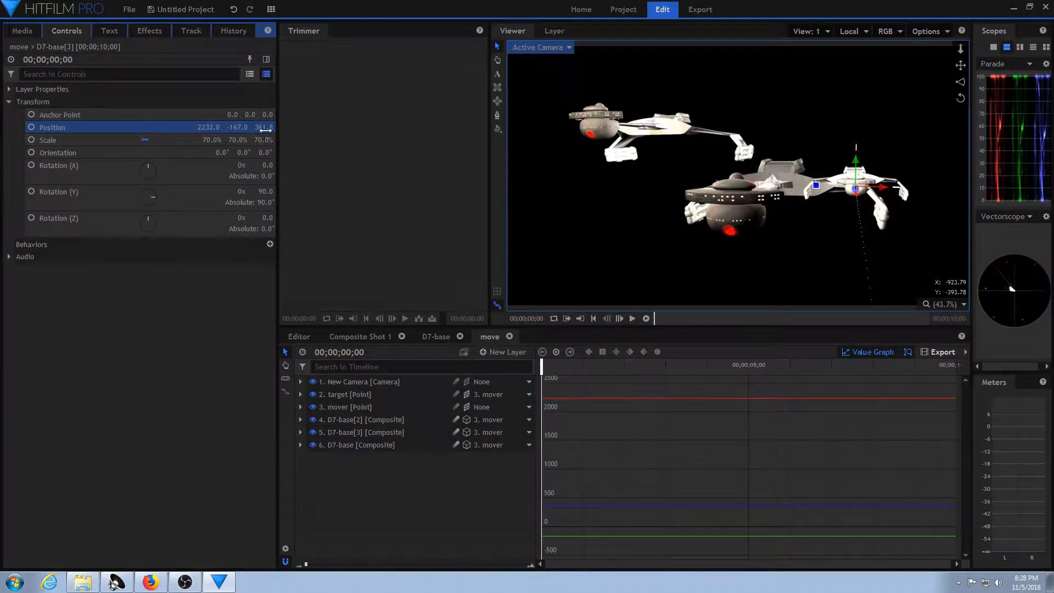
{"action": "left_click_drag", "start_coordinate": [237, 127], "coordinate": [164, 128]}
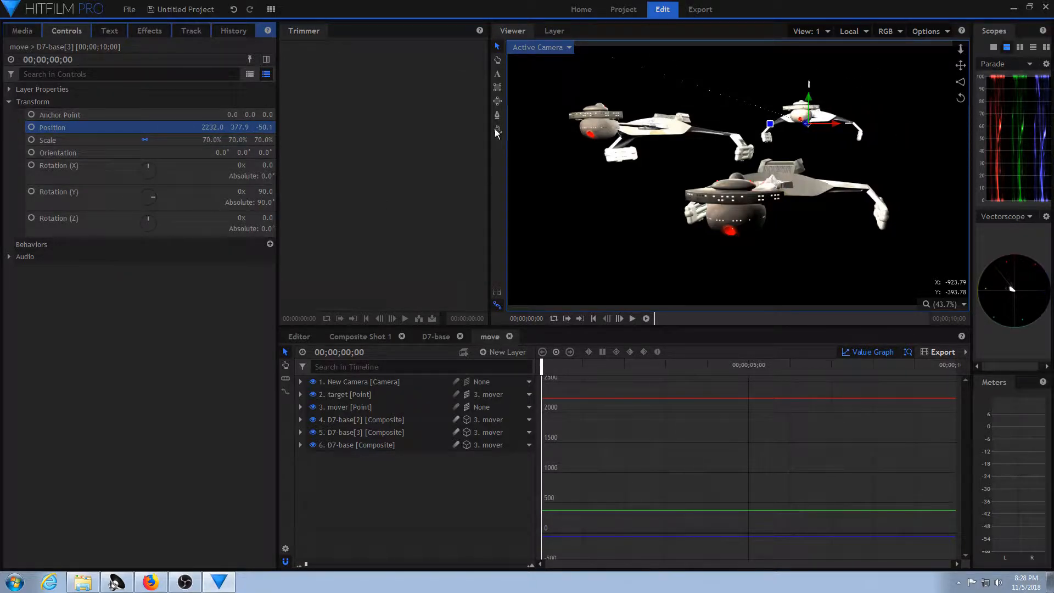
{"action": "left_click_drag", "start_coordinate": [237, 127], "coordinate": [249, 127]}
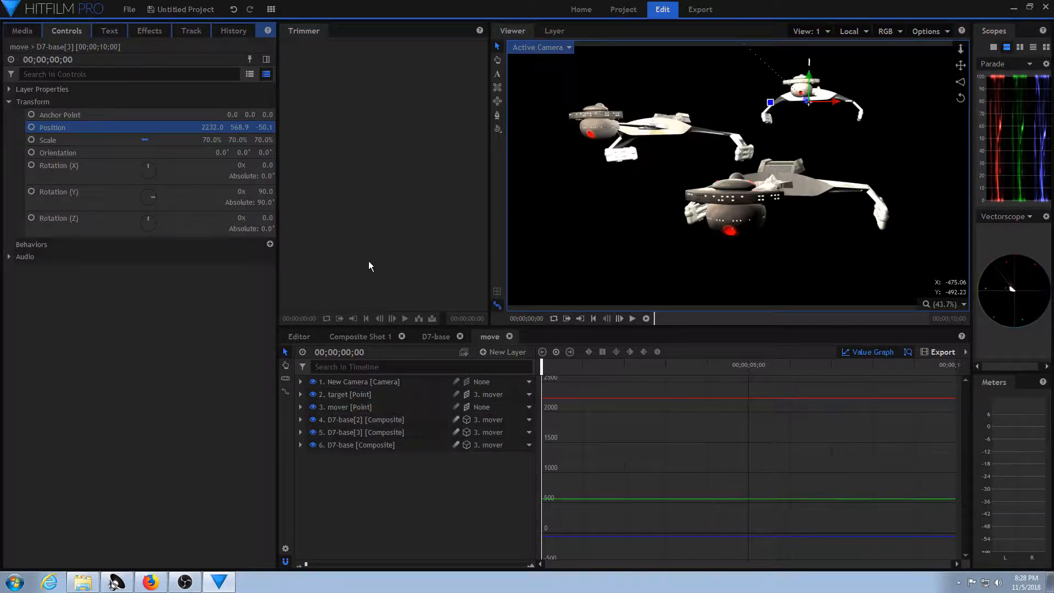
Turn off Promote Lights on the two duplicated layers, D7-base[3] and D7-base[2].
{"action": "left_click", "coordinate": [403, 433]}
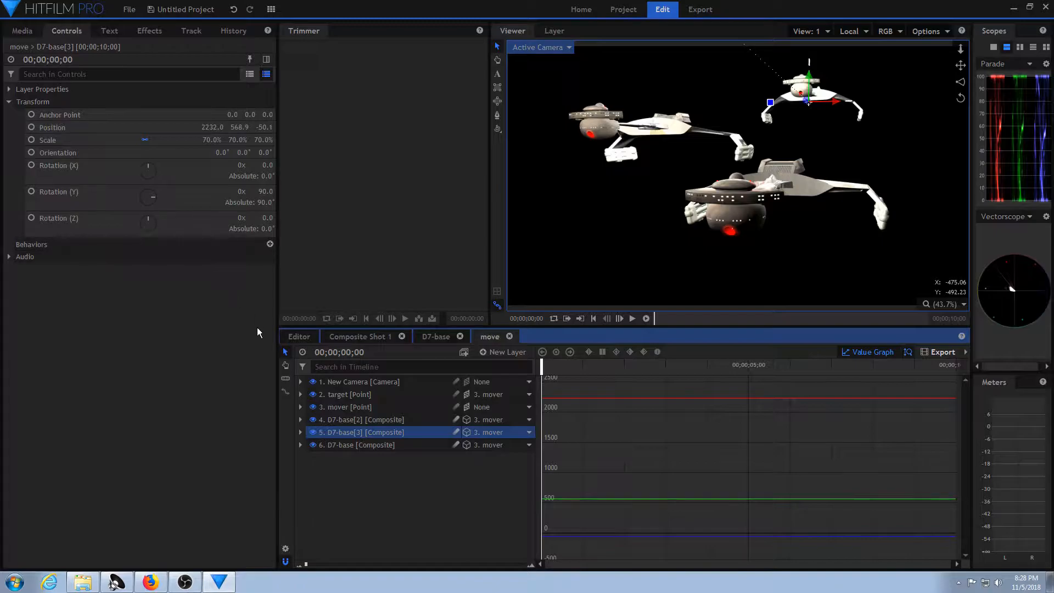
{"action": "left_click", "coordinate": [11, 88]}
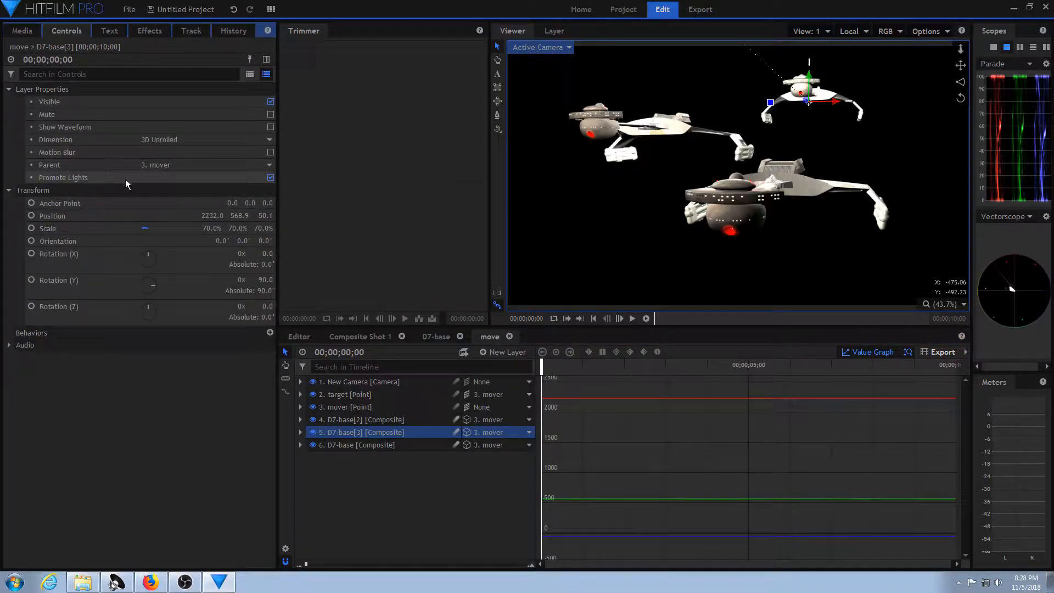
{"action": "left_click", "coordinate": [271, 177]}
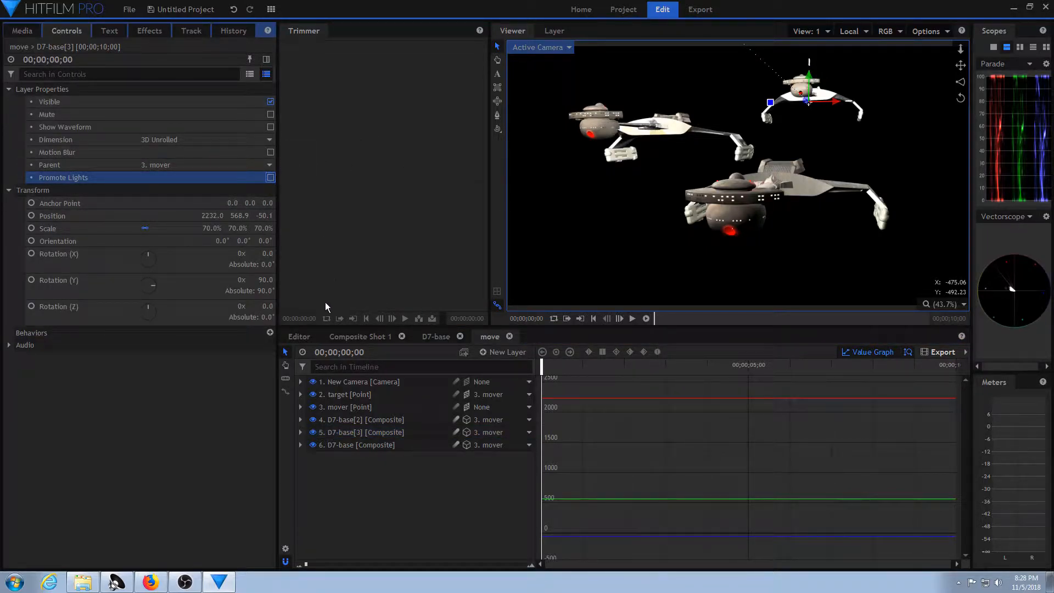
{"action": "left_click", "coordinate": [363, 419]}
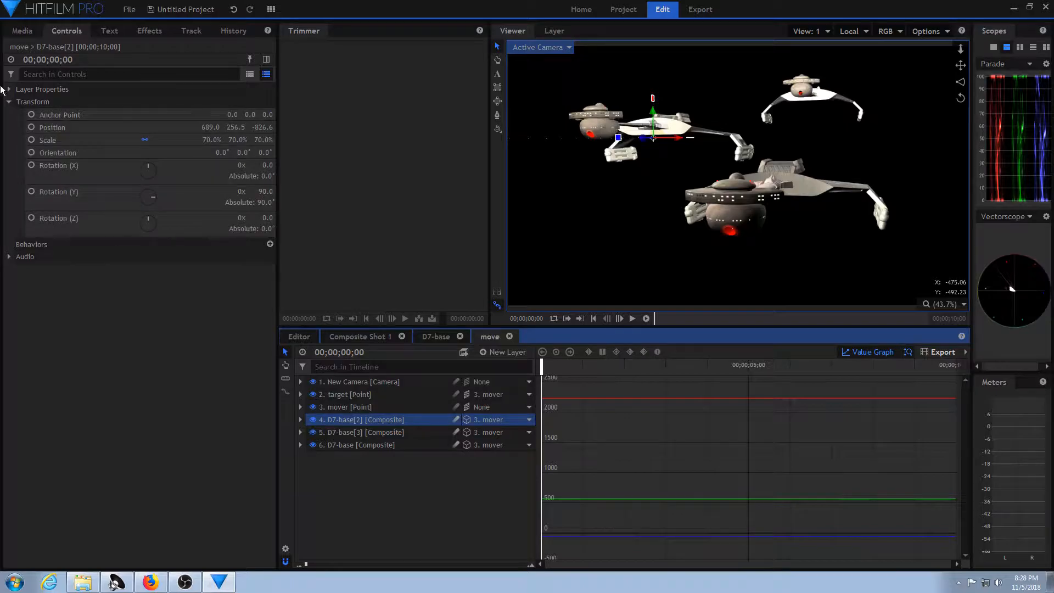
{"action": "left_click", "coordinate": [11, 89]}
{"action": "left_click", "coordinate": [270, 177]}
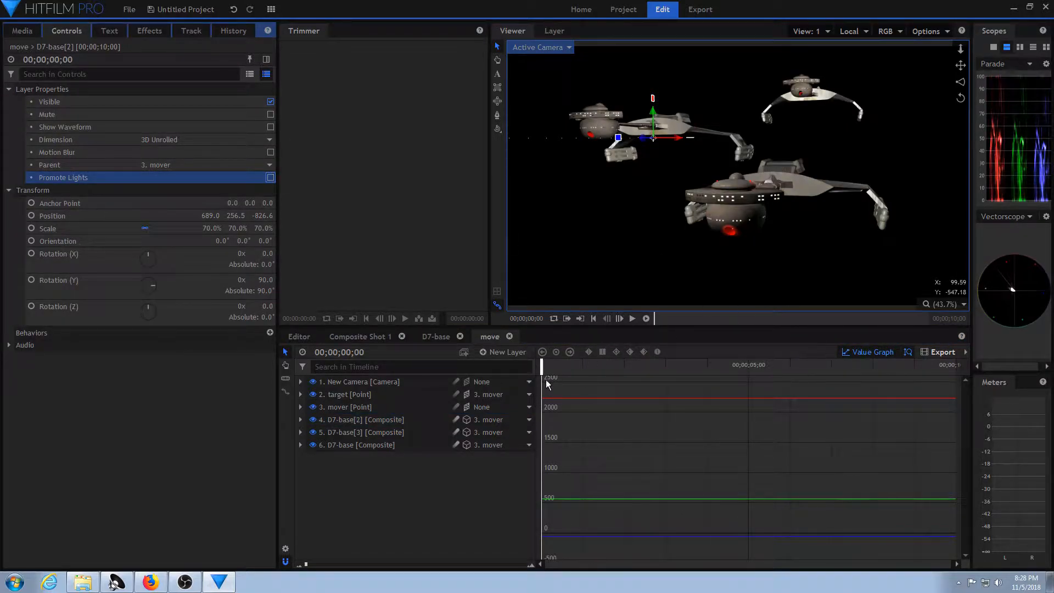
{"action": "left_click_drag", "start_coordinate": [548, 367], "coordinate": [527, 379]}
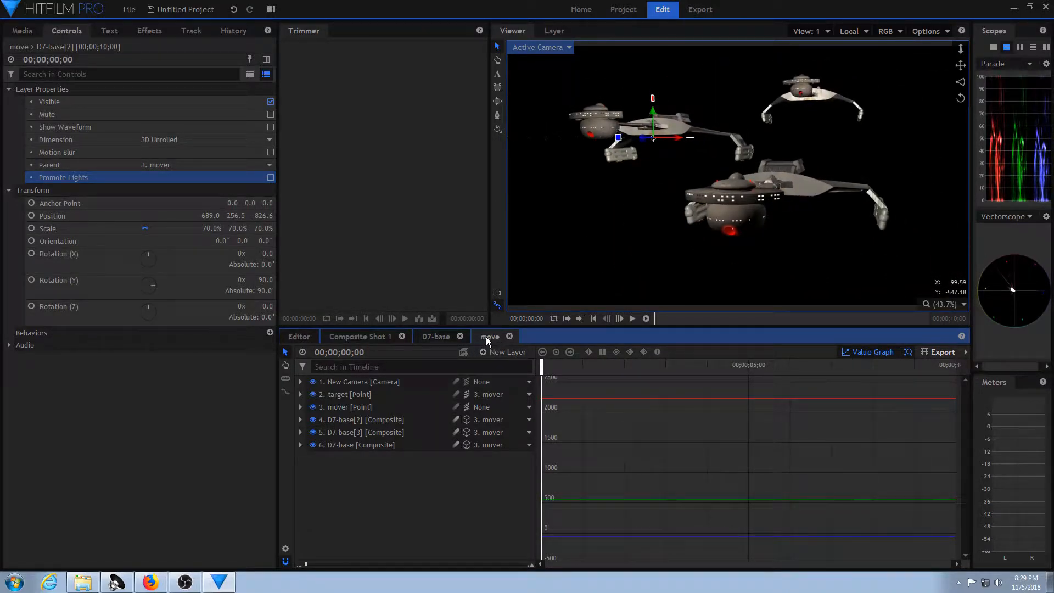
Open the D7-base composite, switch the viewer to Perspective and examine the Port-Impulse light from several angles.
{"action": "left_click", "coordinate": [440, 337]}
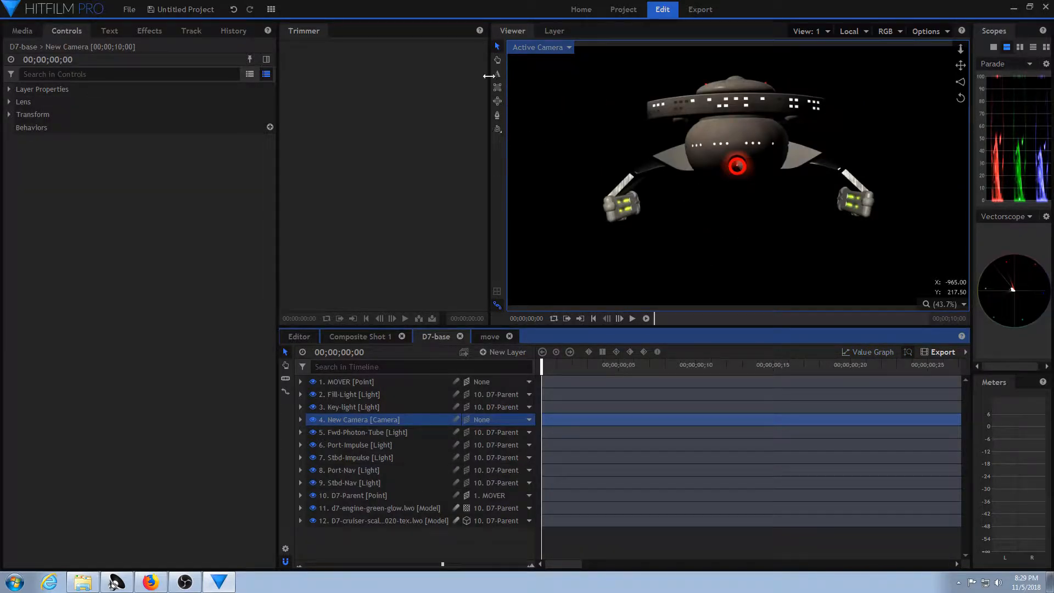
{"action": "left_click", "coordinate": [497, 129]}
{"action": "left_click_drag", "start_coordinate": [598, 178], "coordinate": [698, 173]}
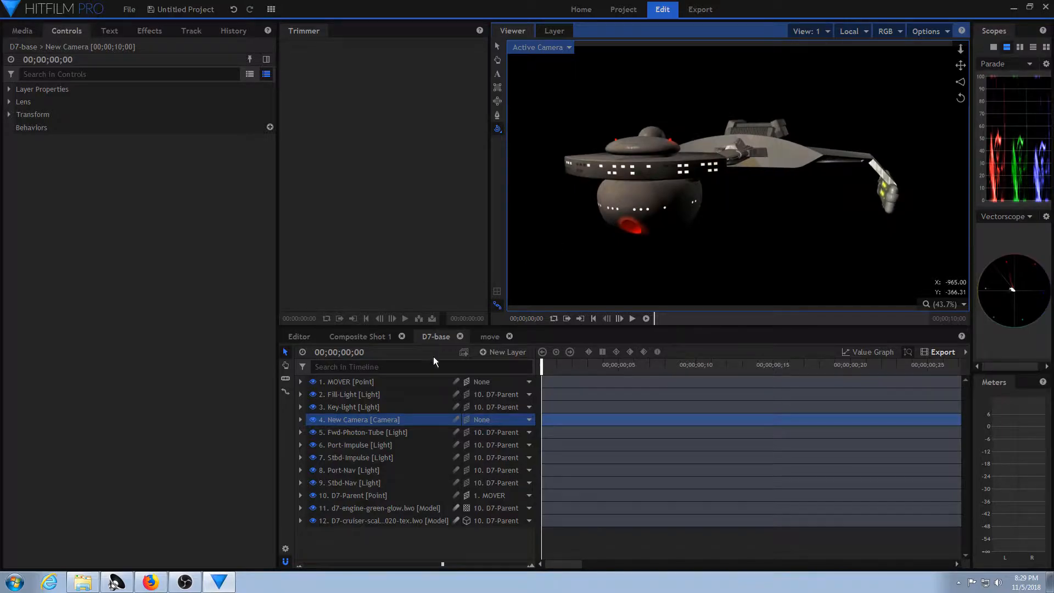
{"action": "left_click", "coordinate": [565, 48]}
{"action": "left_click", "coordinate": [554, 72]}
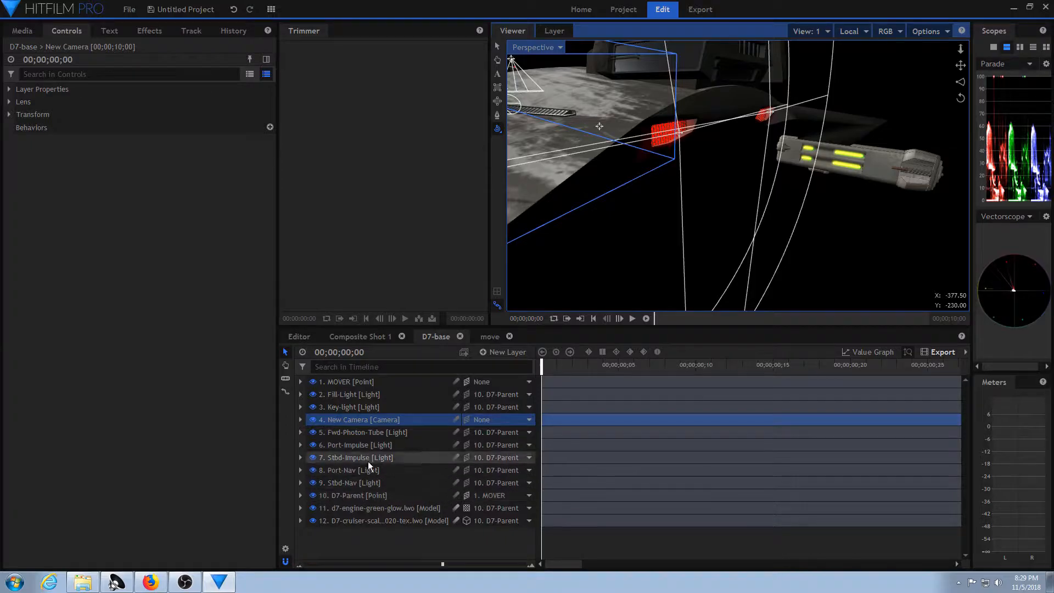
{"action": "left_click", "coordinate": [349, 444]}
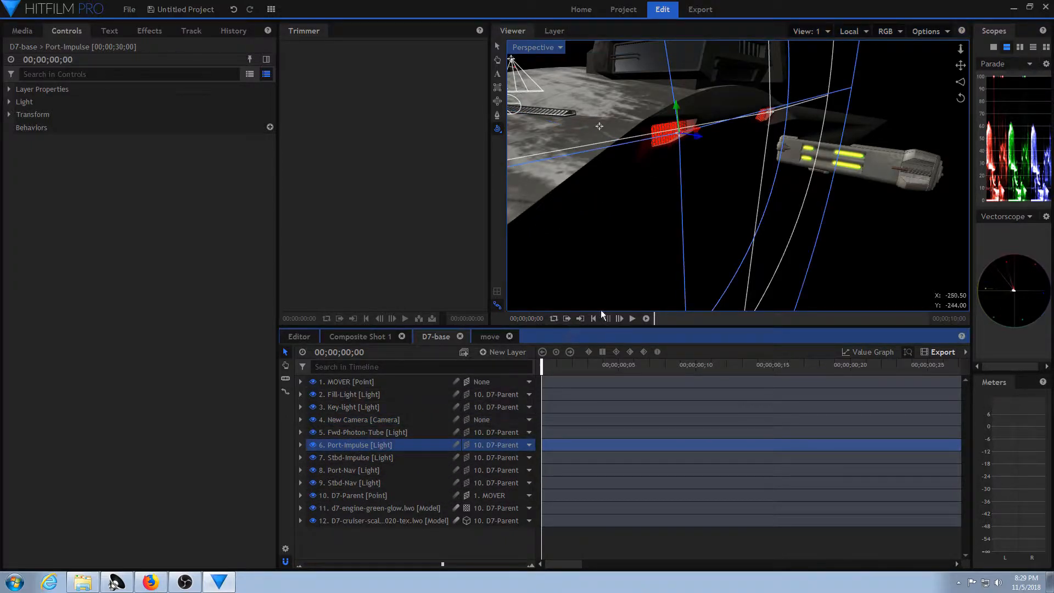
{"action": "left_click_drag", "start_coordinate": [961, 64], "coordinate": [958, 77]}
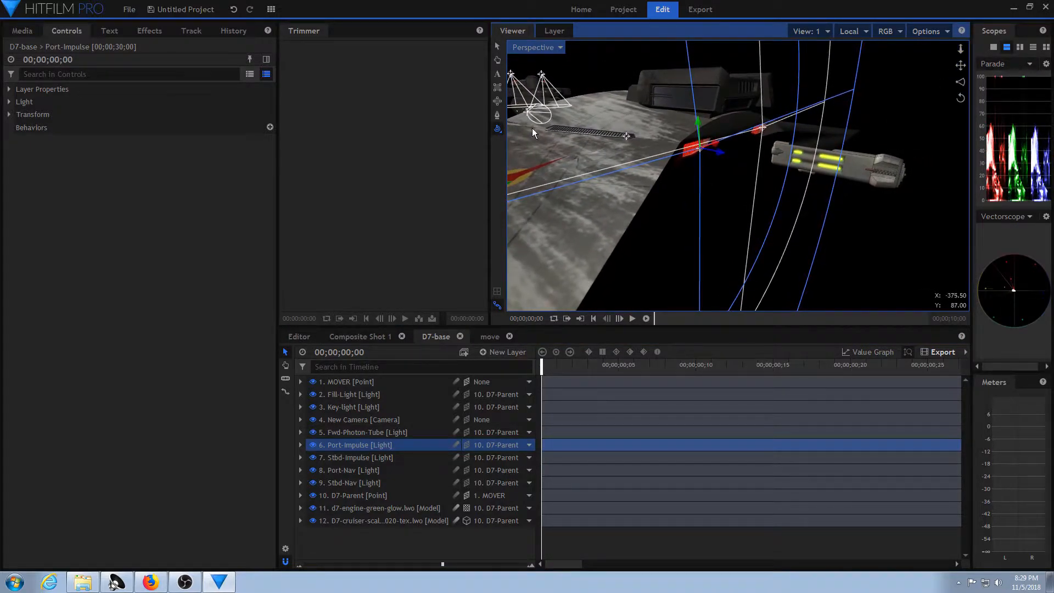
{"action": "left_click_drag", "start_coordinate": [752, 207], "coordinate": [735, 122]}
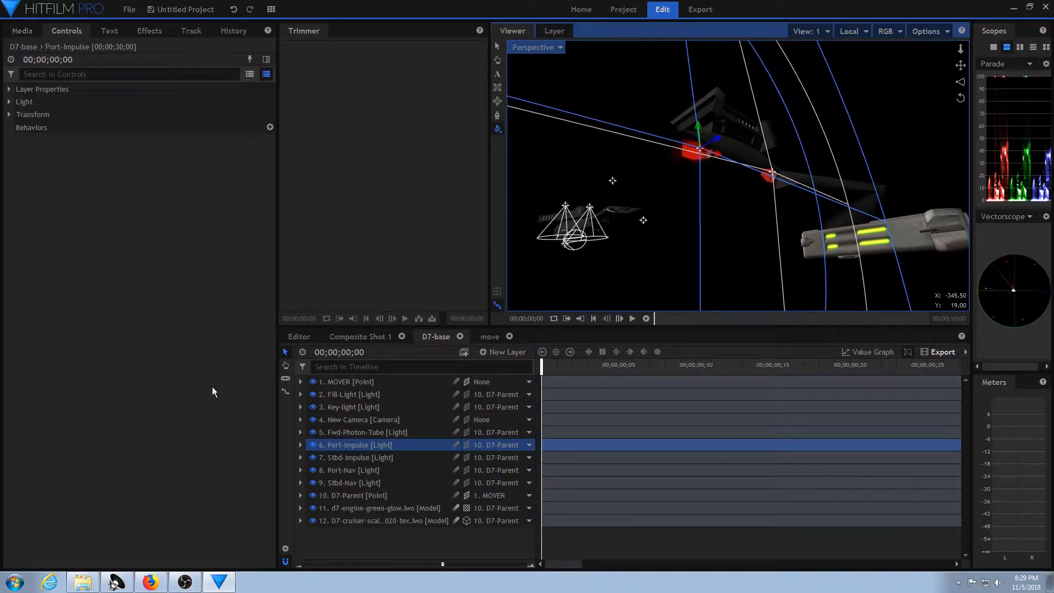
Try a Reach of 16000 px on the Port-Impulse light, undo it, and view the ship's forward section.
{"action": "left_click", "coordinate": [366, 443]}
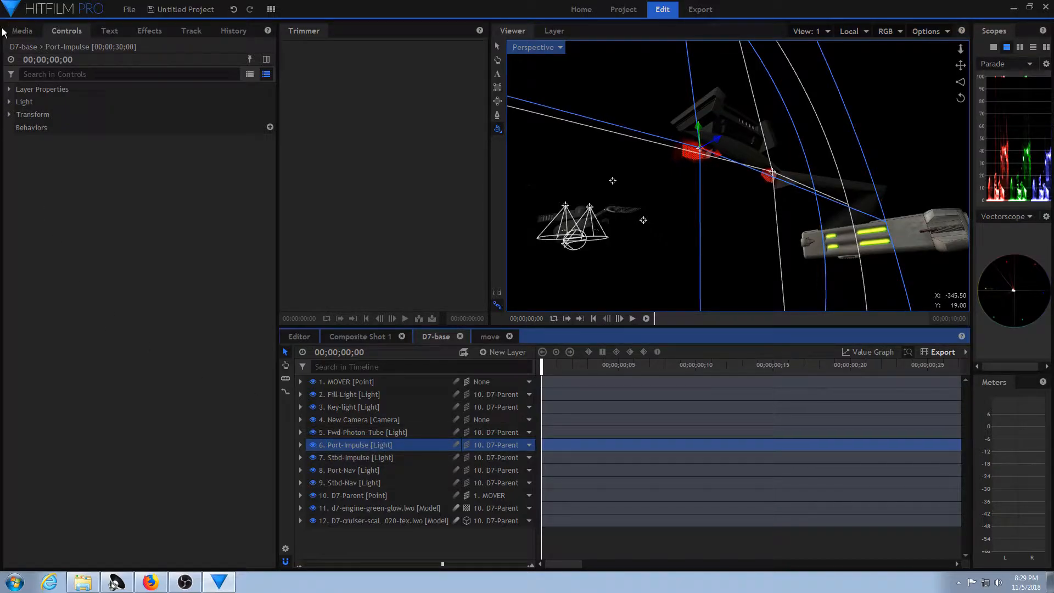
{"action": "left_click", "coordinate": [9, 103]}
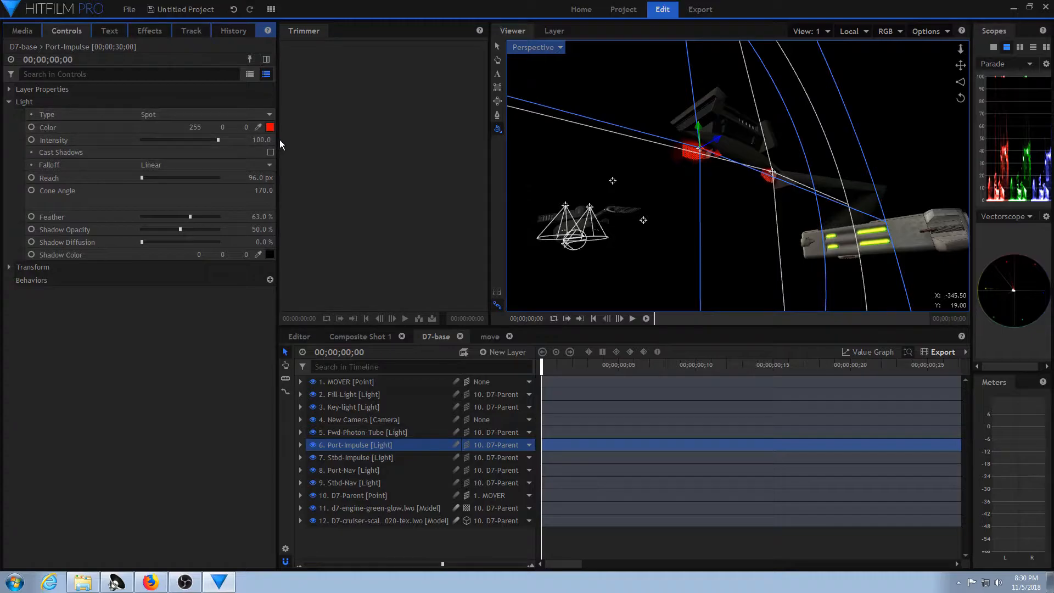
{"action": "left_click", "coordinate": [9, 89]}
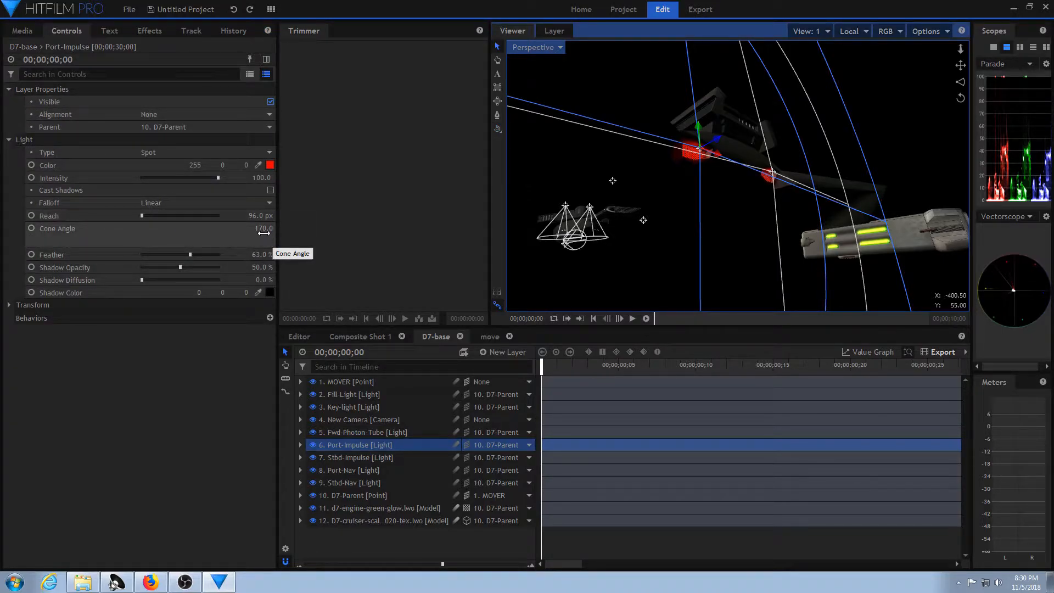
{"action": "left_click_drag", "start_coordinate": [142, 216], "coordinate": [150, 218]}
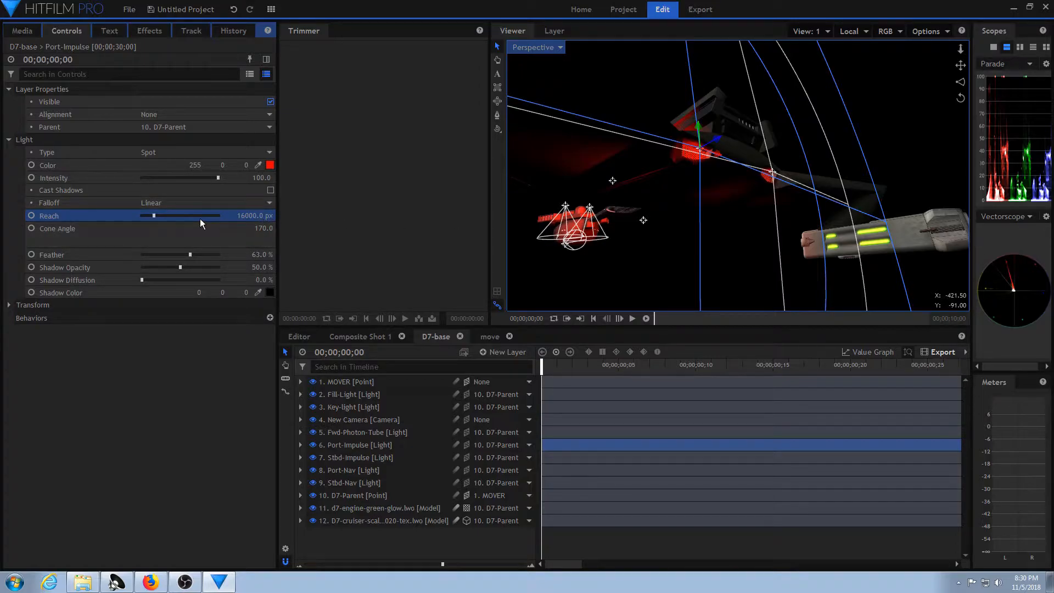
{"action": "key", "text": "ctrl+z"}
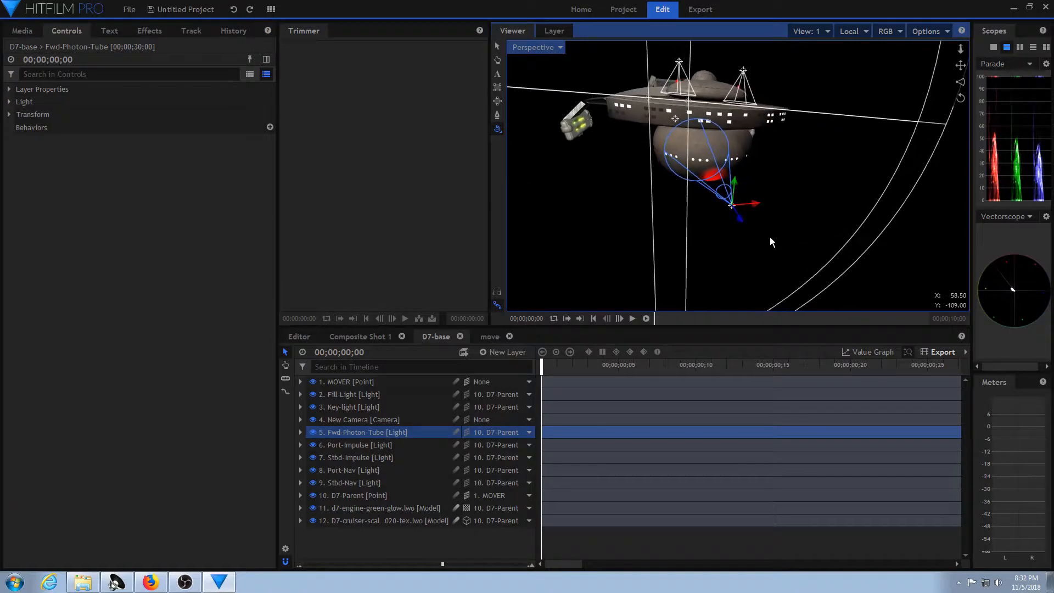
{"action": "left_click_drag", "start_coordinate": [770, 236], "coordinate": [785, 209]}
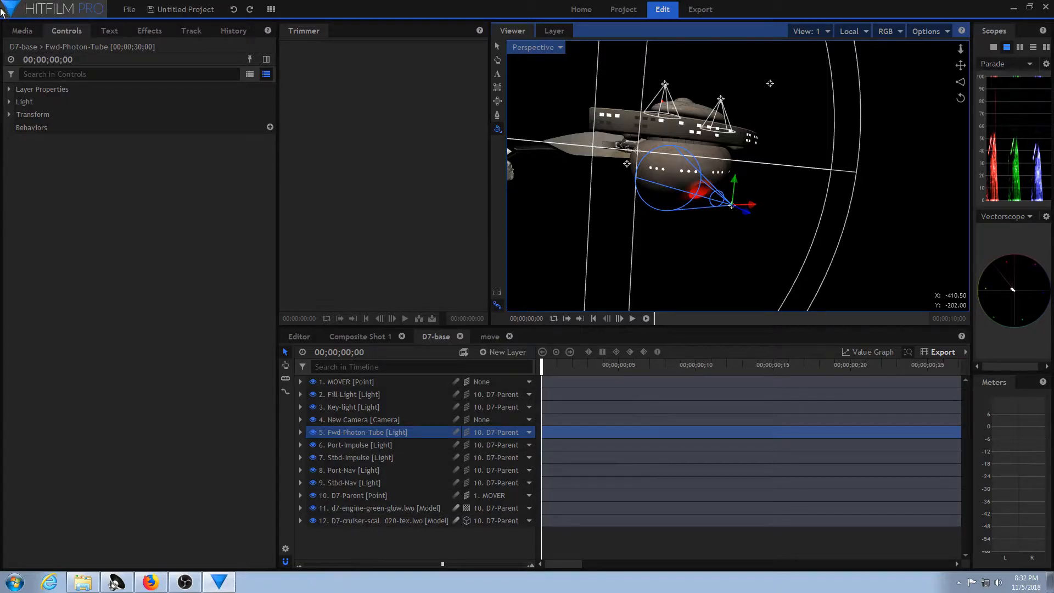
Save the D7-base composite shot as D7-base-4.hfcs in the HF folder.
{"action": "left_click", "coordinate": [26, 30]}
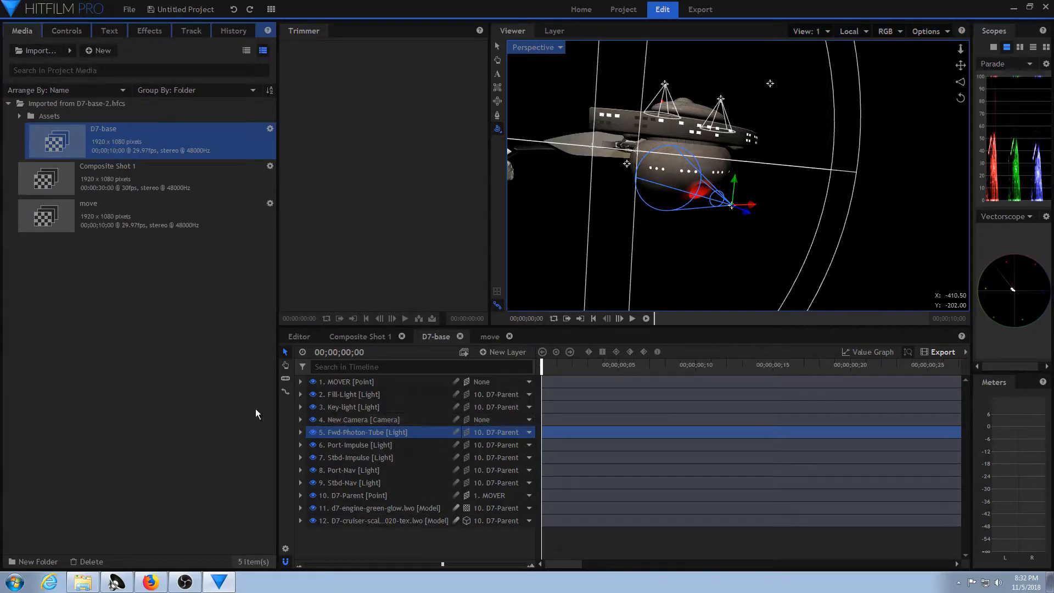
{"action": "right_click", "coordinate": [195, 141]}
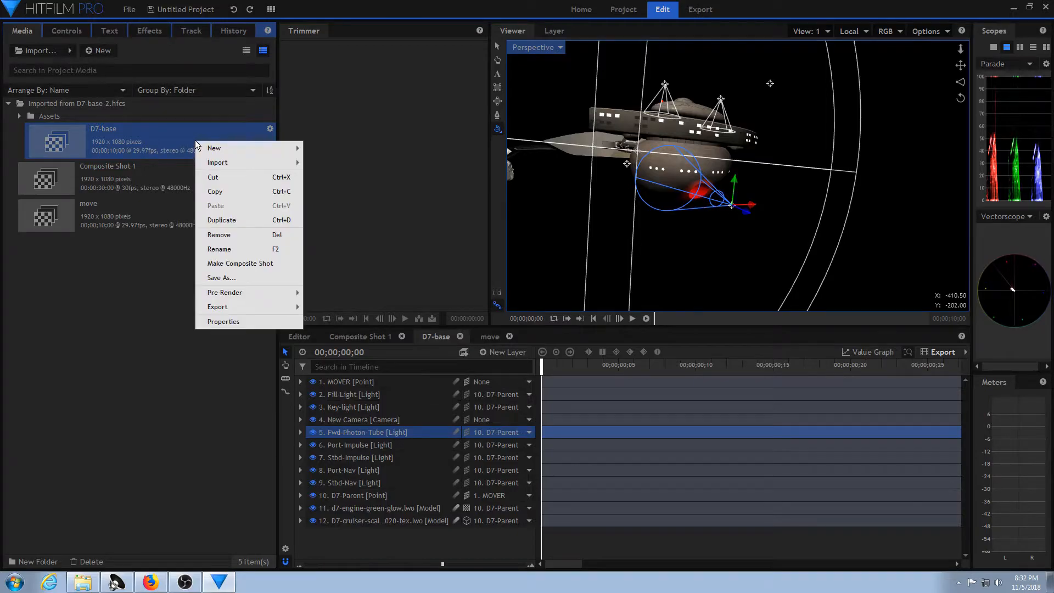
{"action": "left_click", "coordinate": [241, 279]}
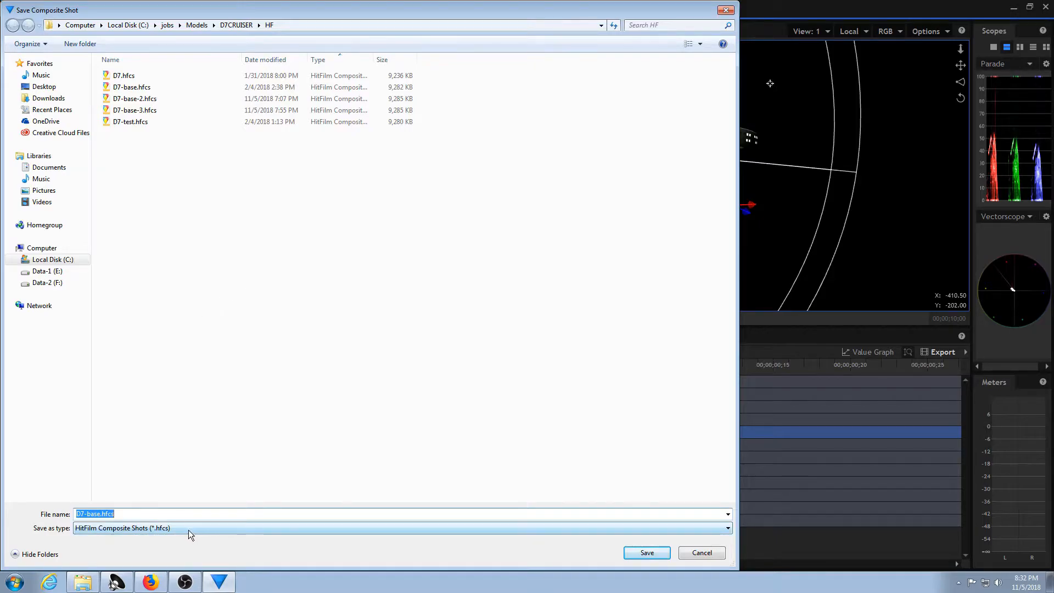
{"action": "left_click", "coordinate": [101, 514]}
{"action": "type", "text": "-3"}
{"action": "key", "text": "BackSpace"}
{"action": "type", "text": "4"}
{"action": "left_click", "coordinate": [644, 551]}
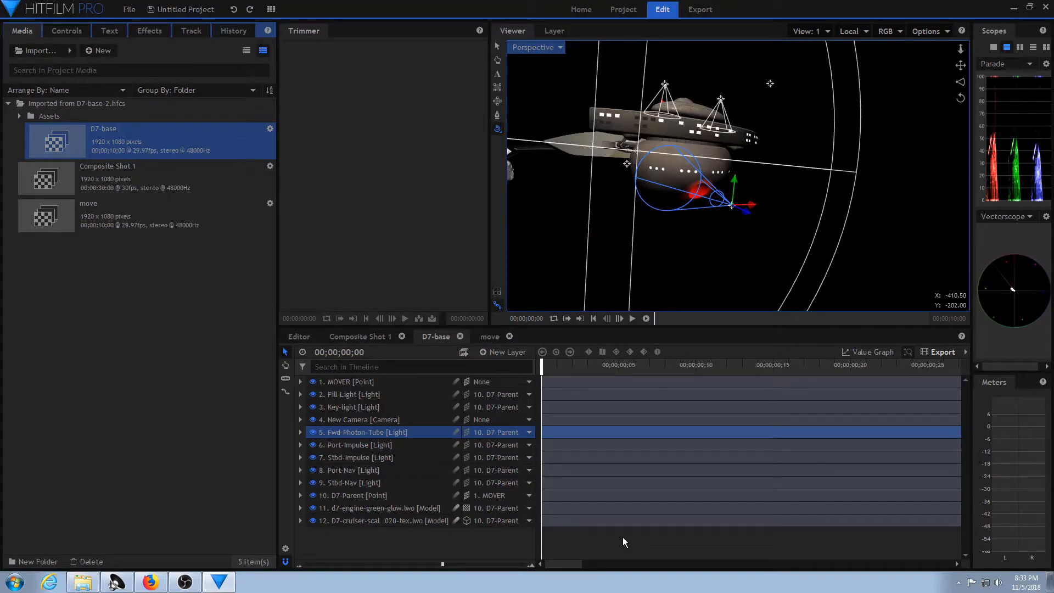
Return to the move composite and scrub to 00;00;00;04 to review the three-ship formation.
{"action": "left_click", "coordinate": [362, 338]}
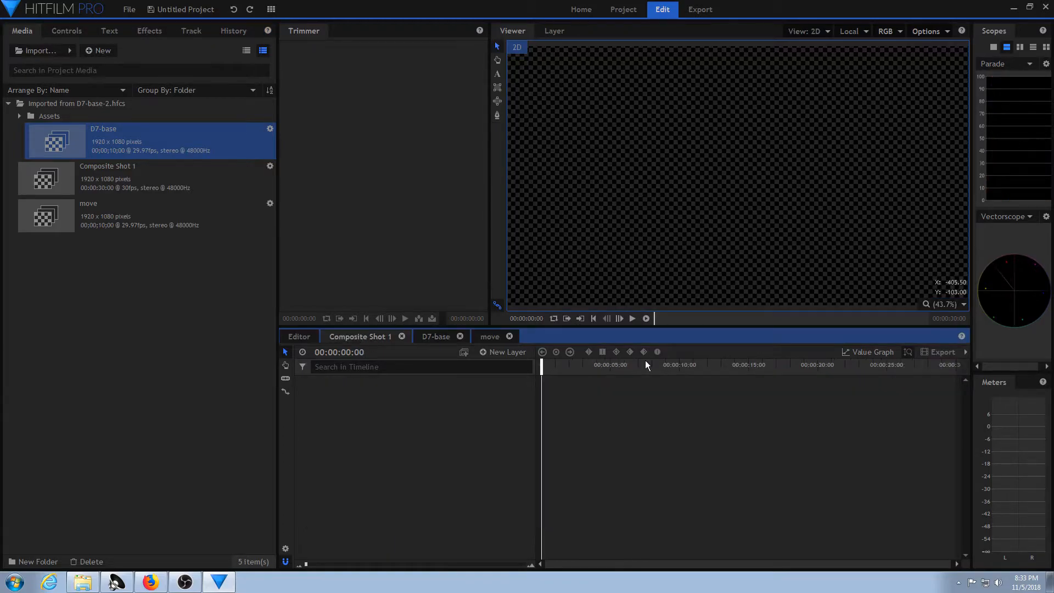
{"action": "left_click", "coordinate": [491, 339]}
{"action": "left_click_drag", "start_coordinate": [543, 366], "coordinate": [546, 411]}
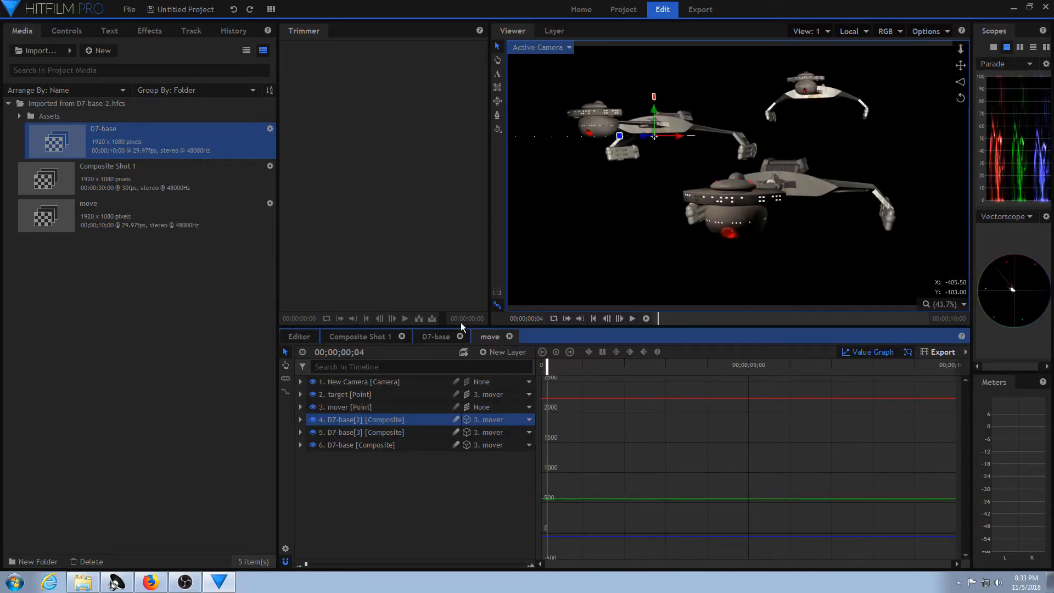